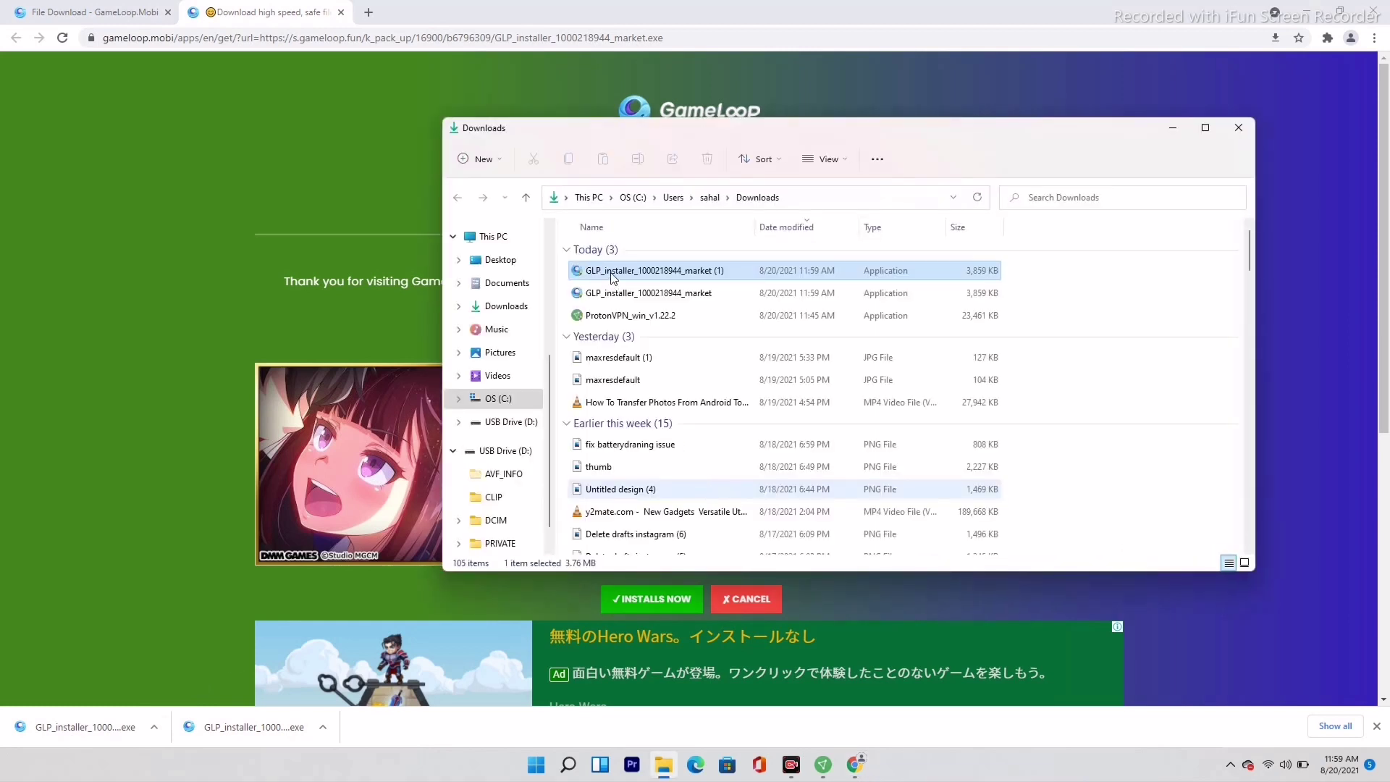
double_click(612, 272)
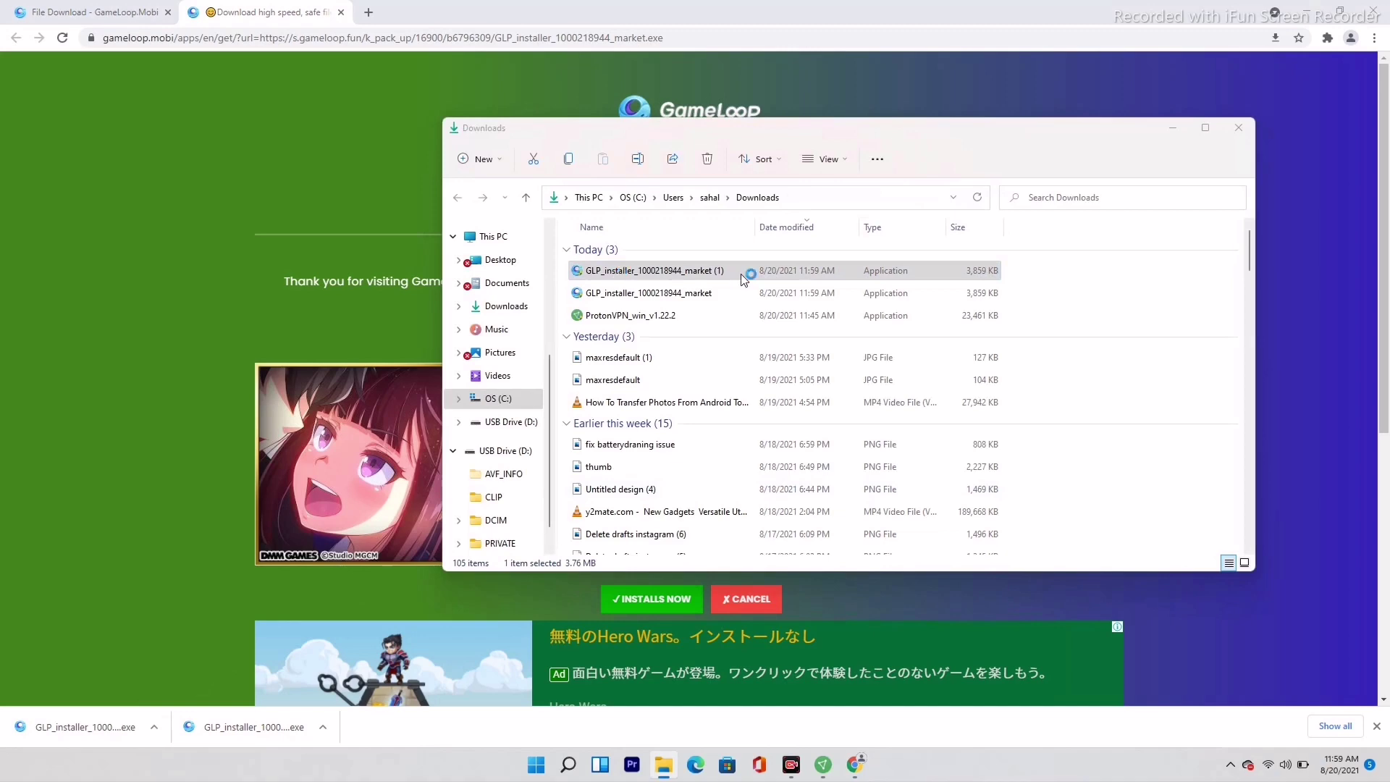
left_click(1316, 10)
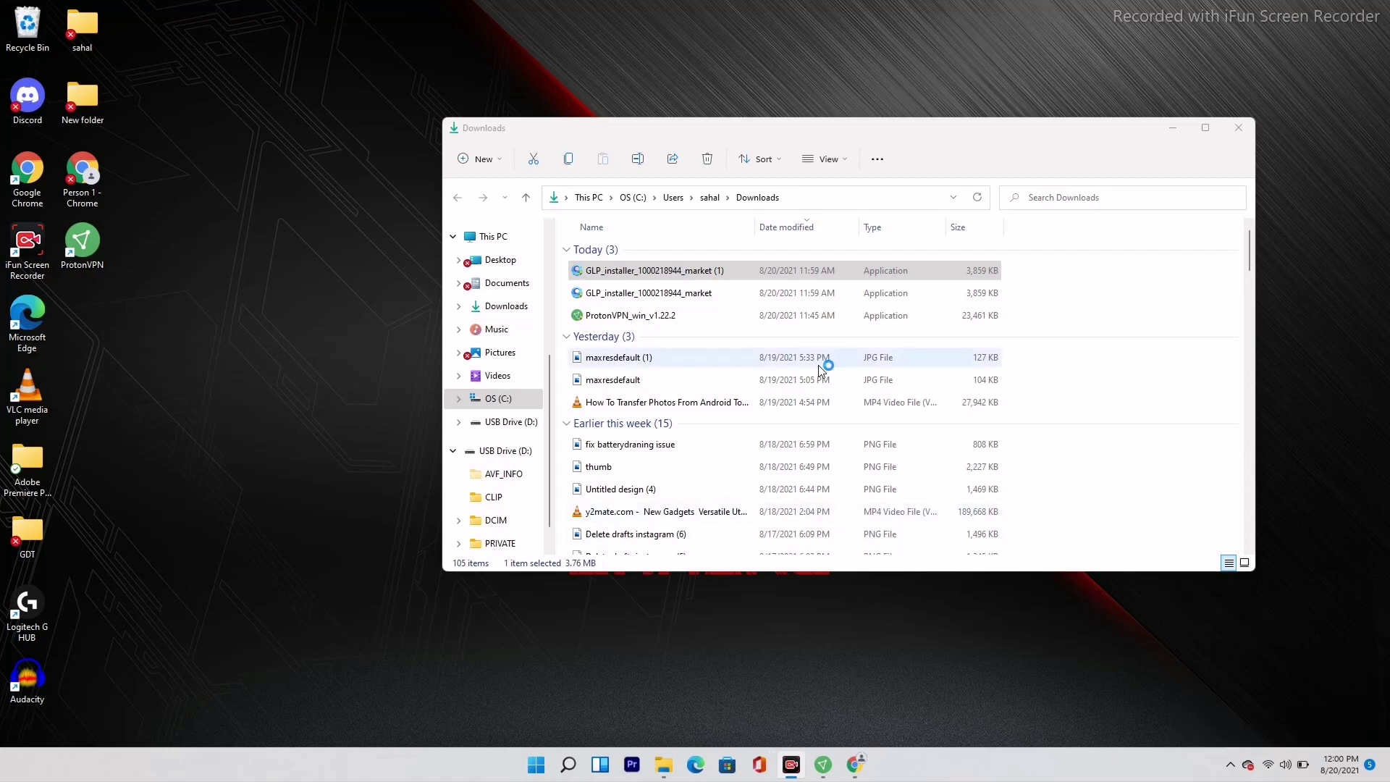
Minimize File Explorer, start the GameLoop installation, and minimize the installer while it downloads.
left_click(1174, 129)
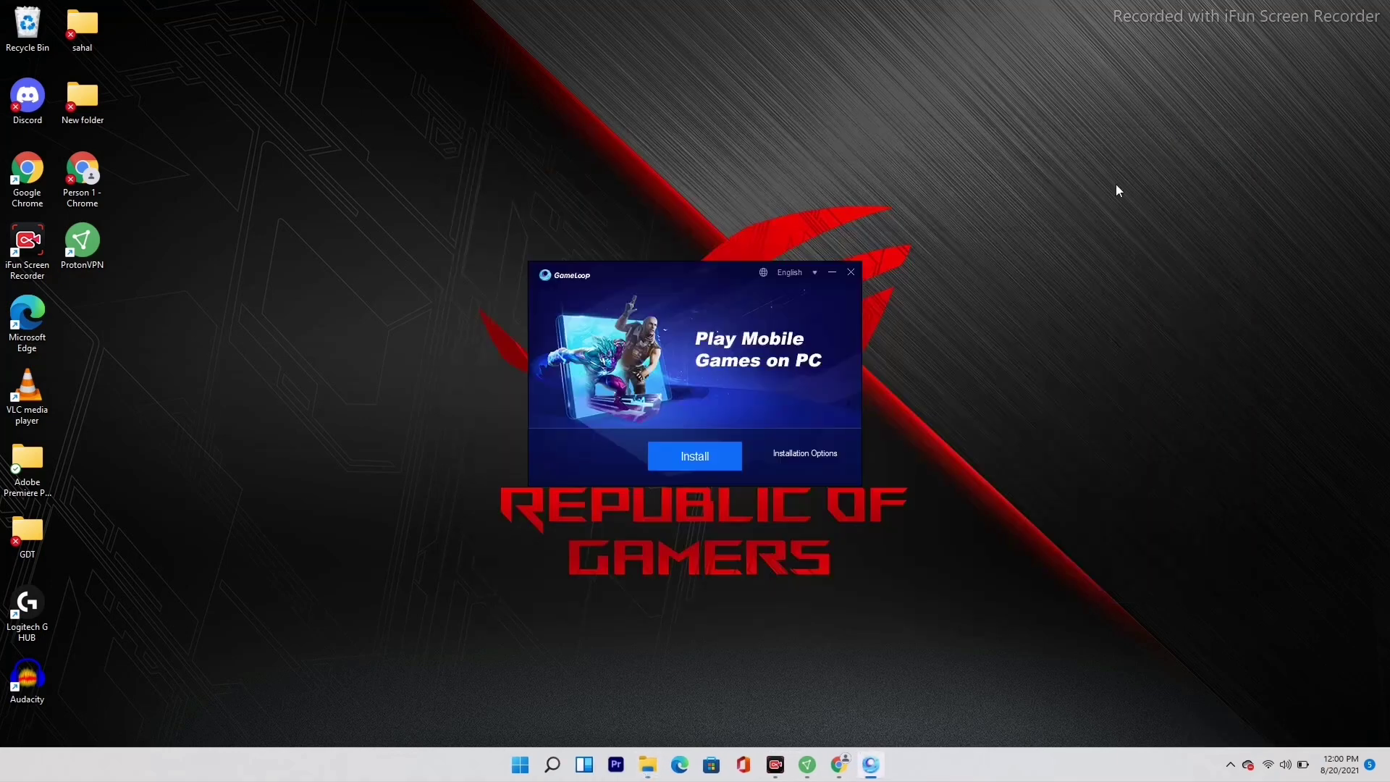
left_click(694, 458)
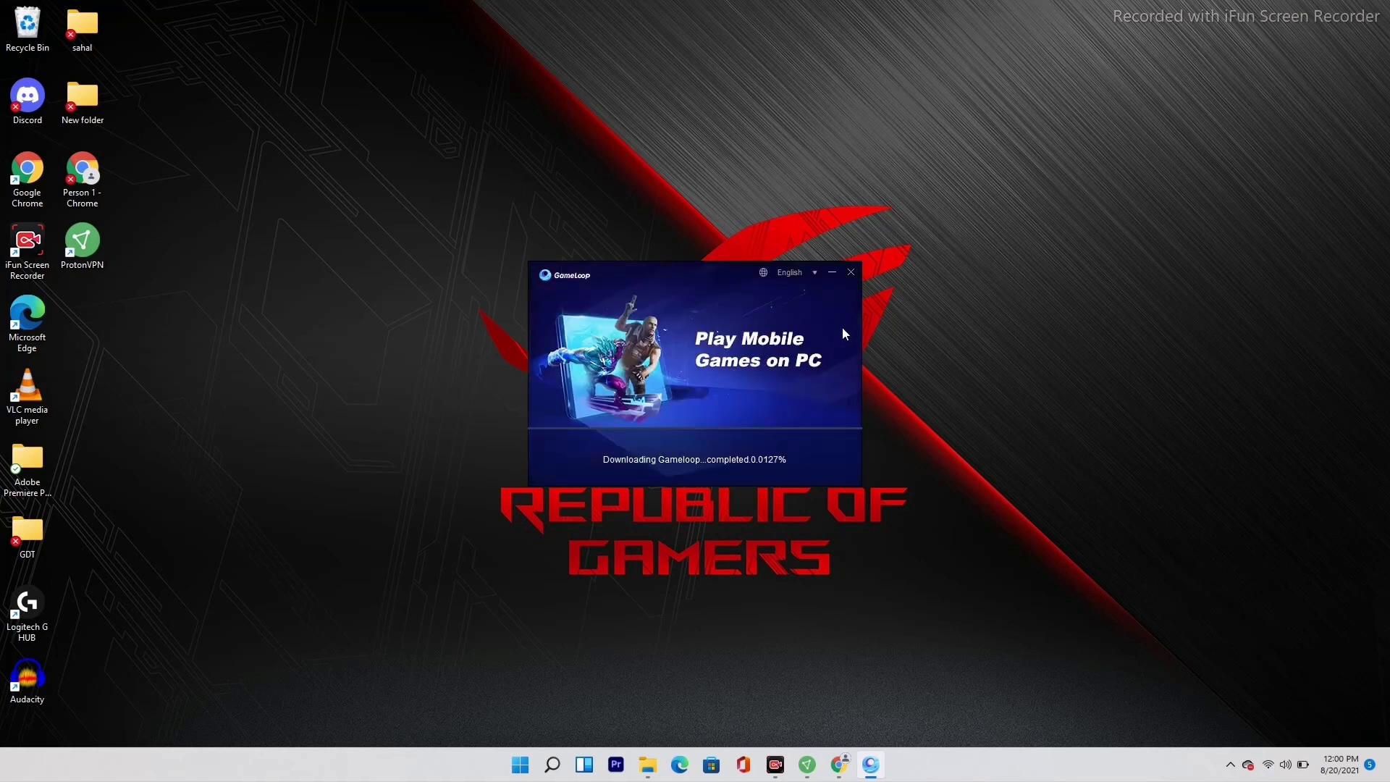
left_click(831, 273)
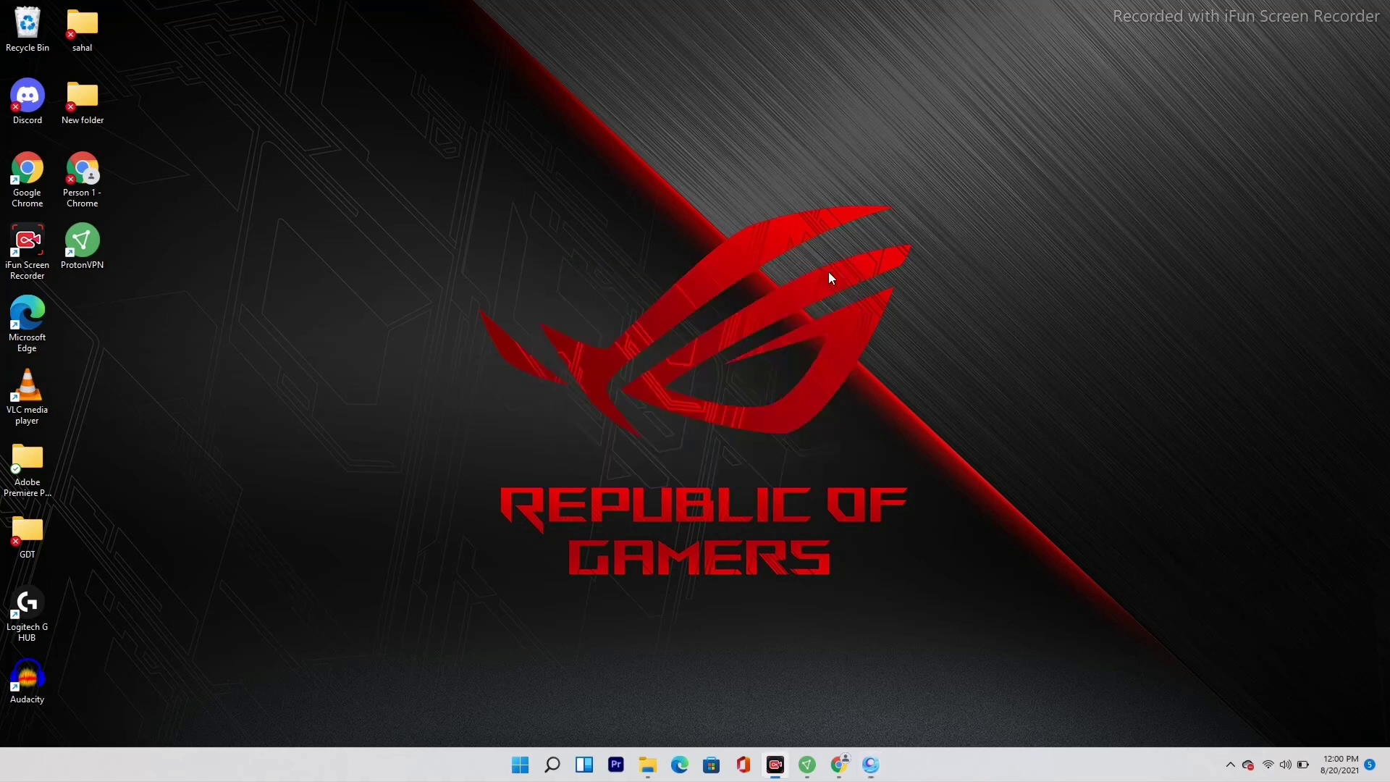
Restore the GameLoop installer, check ProtonVPN's Japan JP-FREE#2 connection, then minimize ProtonVPN.
left_click(870, 764)
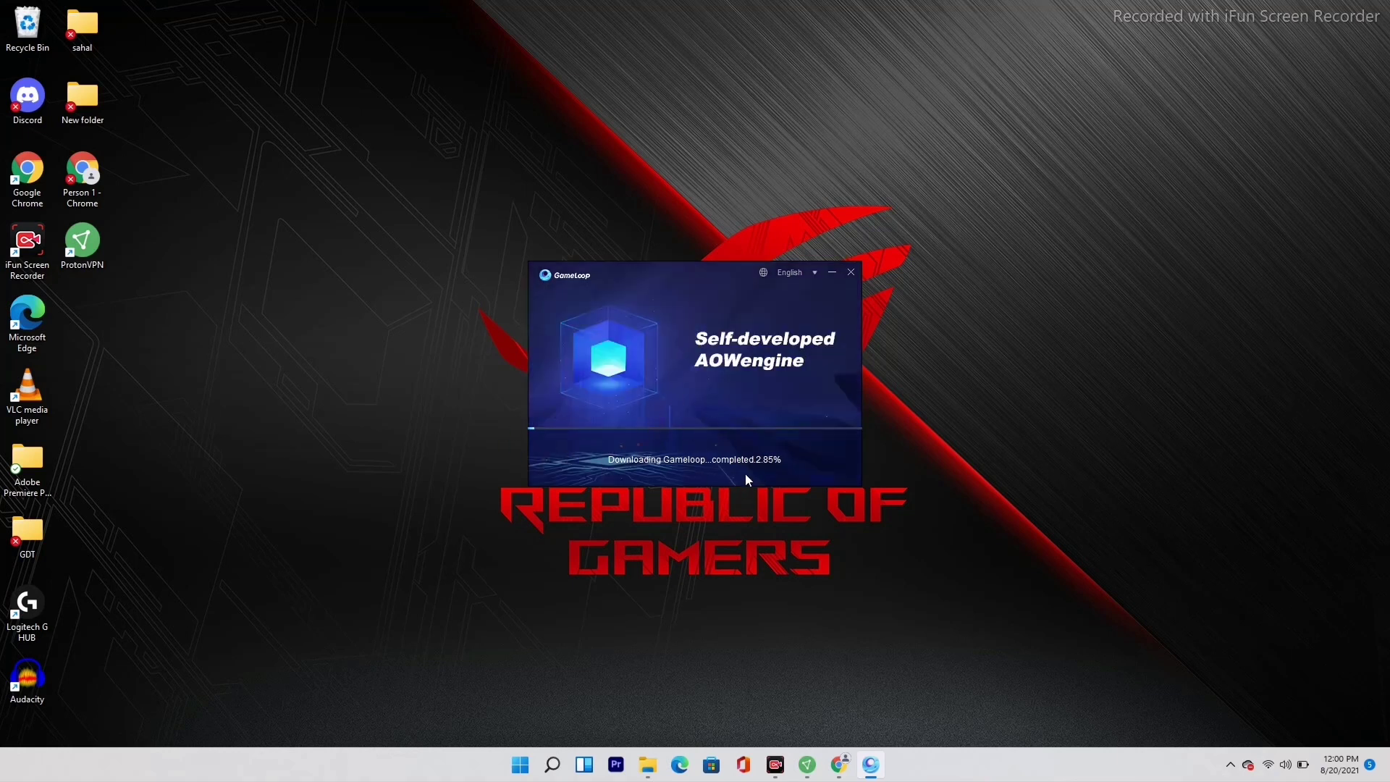
left_click(808, 765)
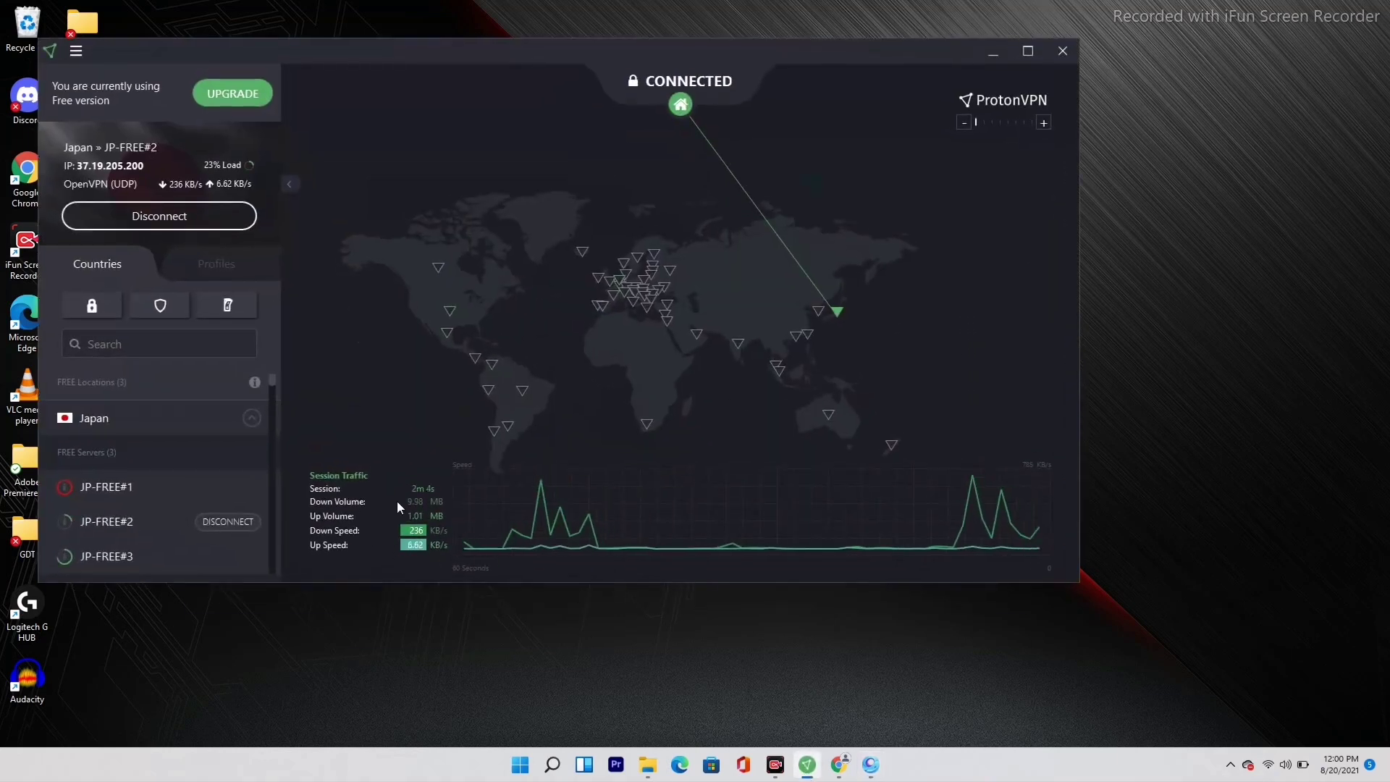
left_click(808, 765)
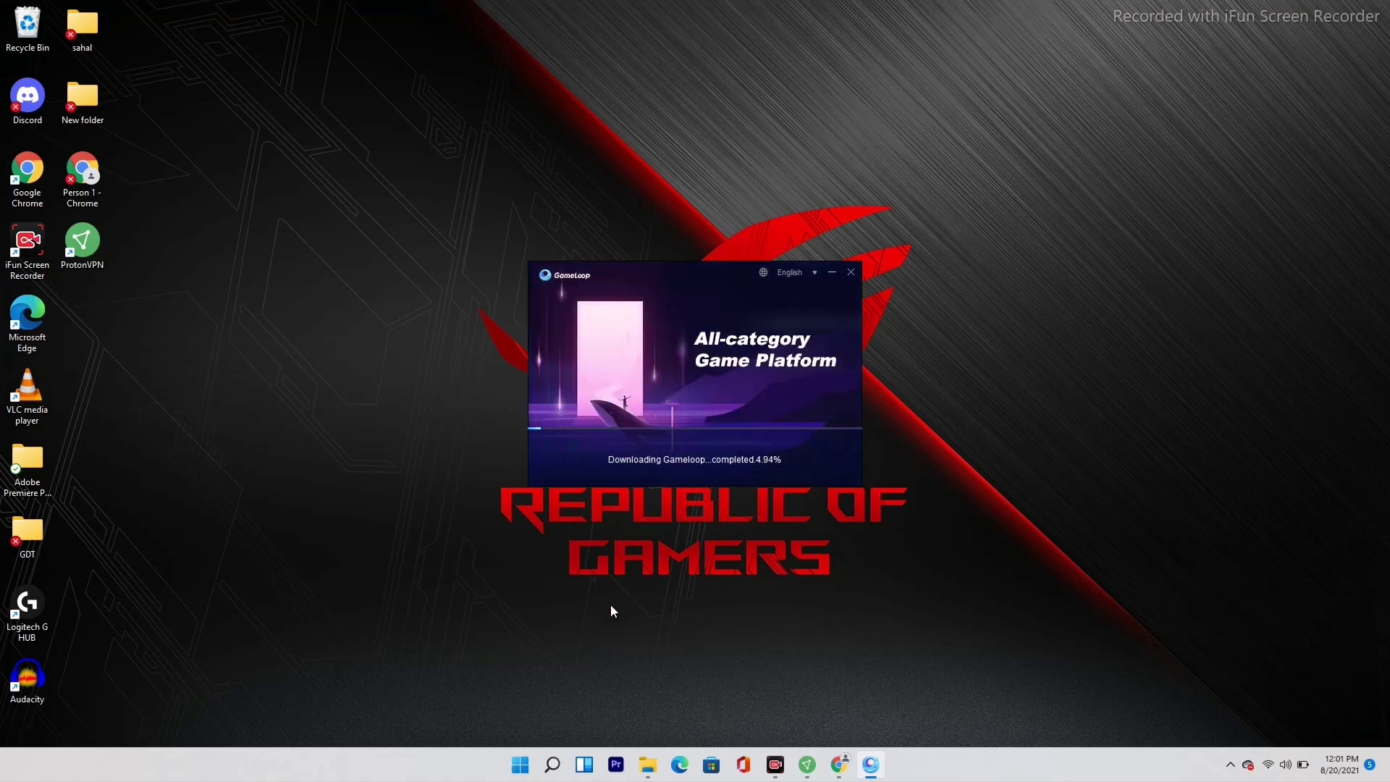
Search 'cmd' and launch Command Prompt as administrator, repositioning its window.
left_click(551, 767)
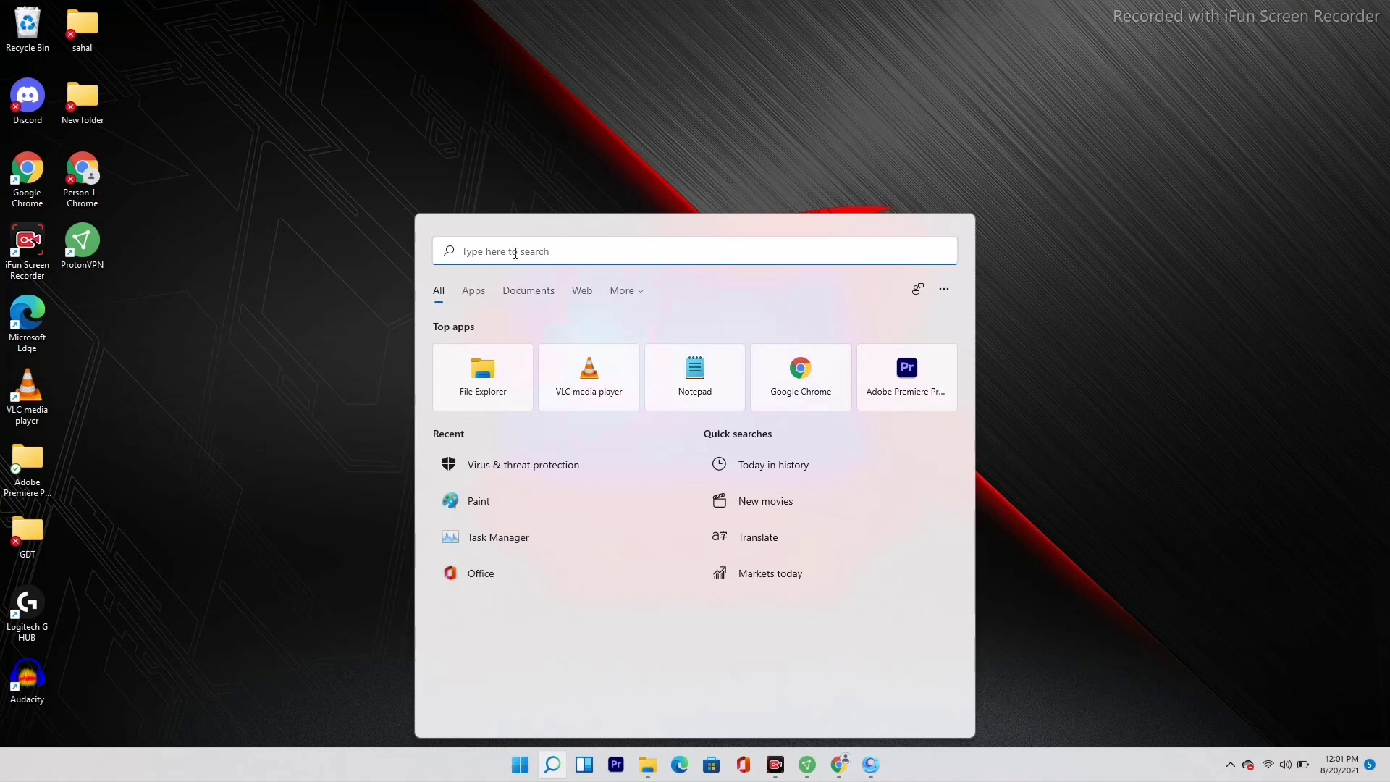
type("cmd")
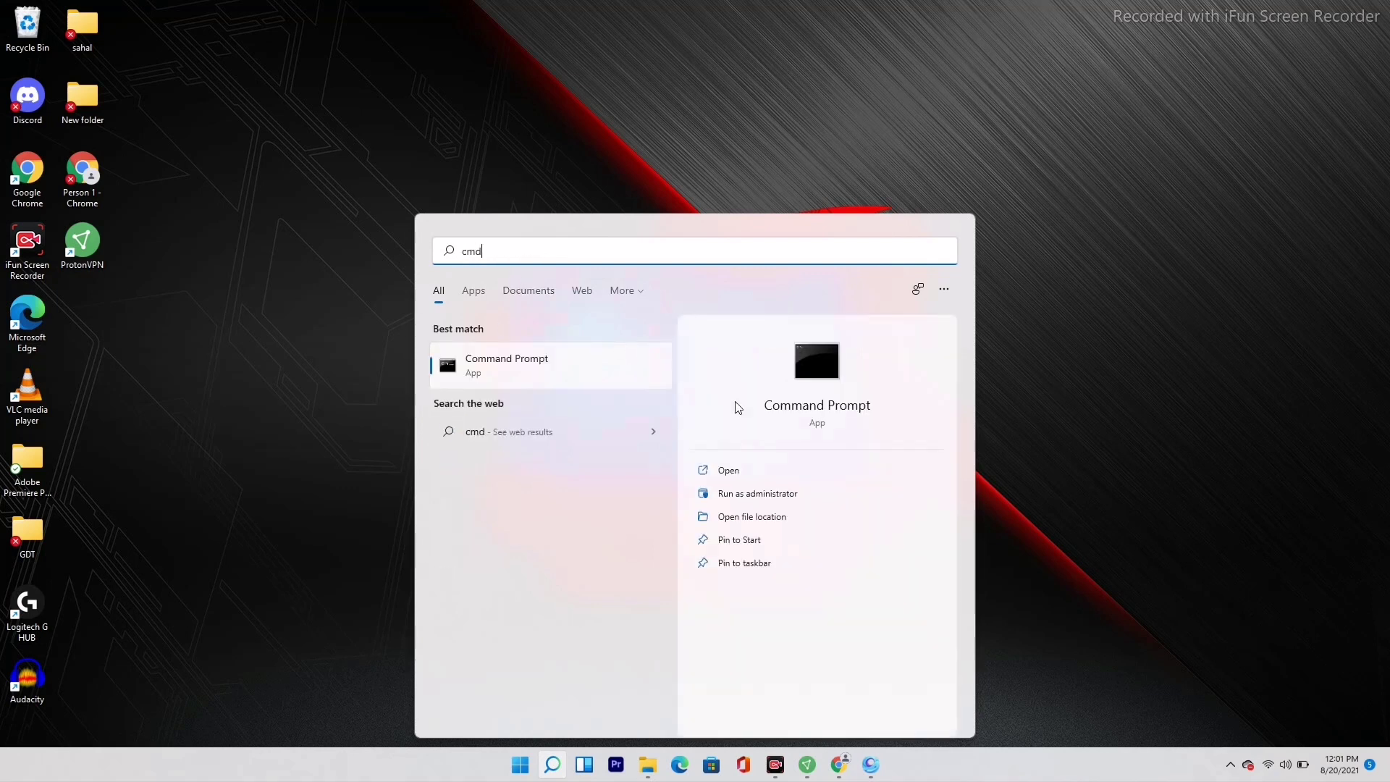
left_click(772, 494)
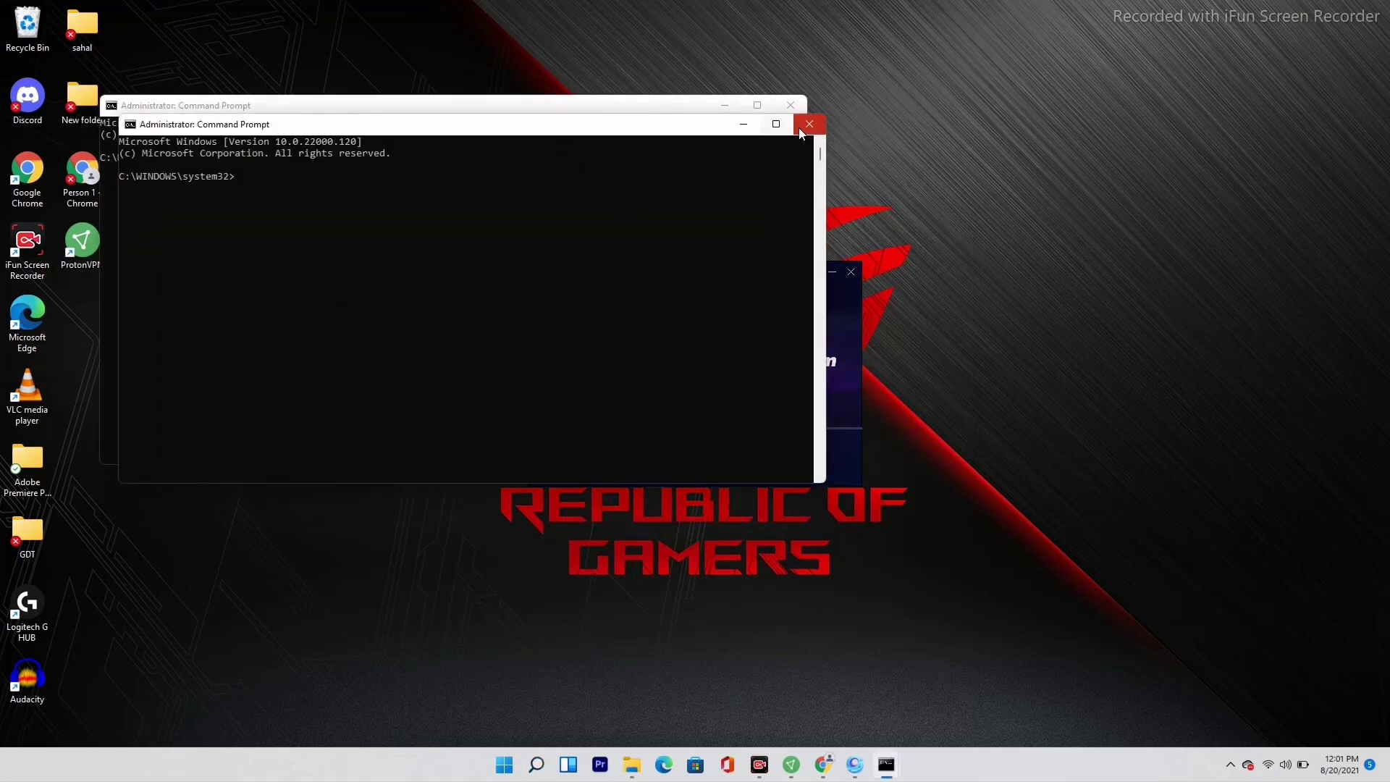
left_click_drag(659, 105, 750, 160)
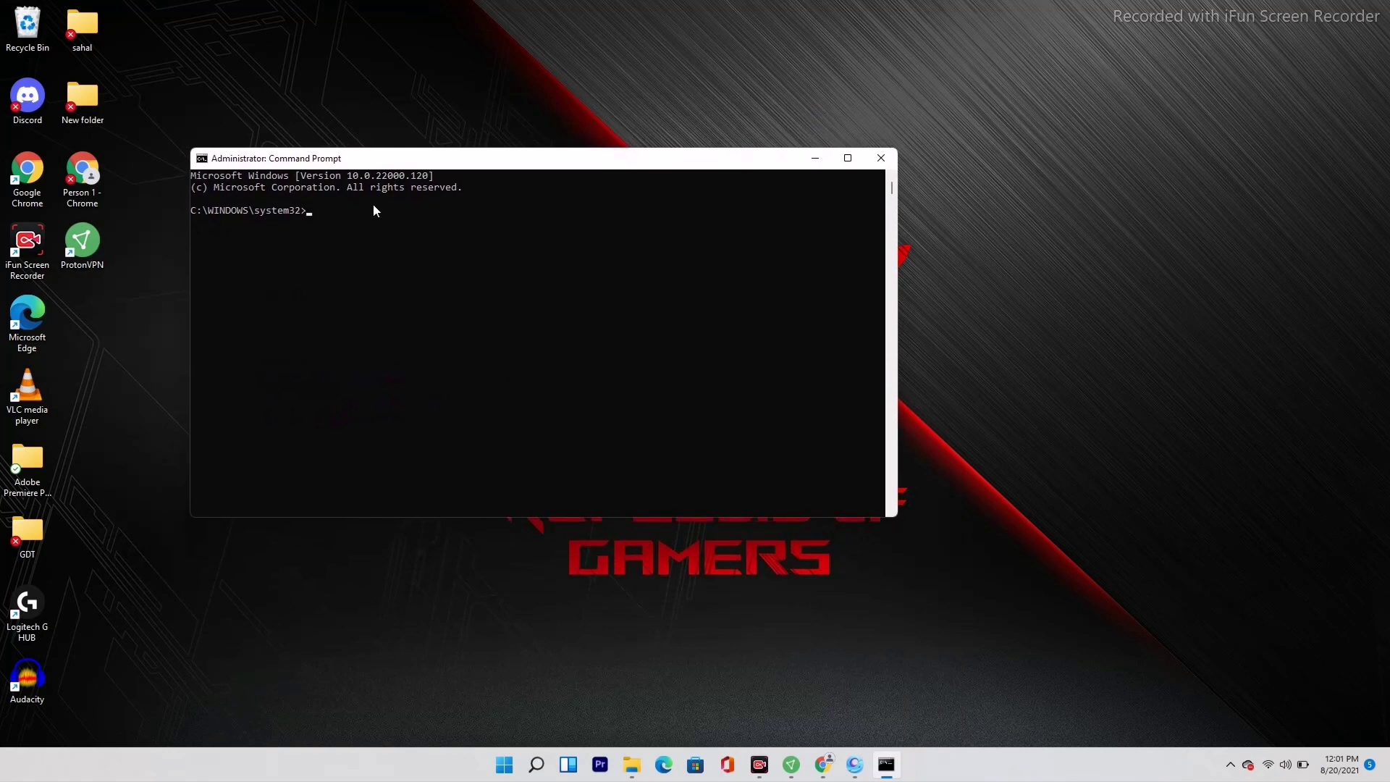
Run 'netsh winsock reset' in the administrator Command Prompt.
type("ne")
type("tsh winsock reset")
key("Return")
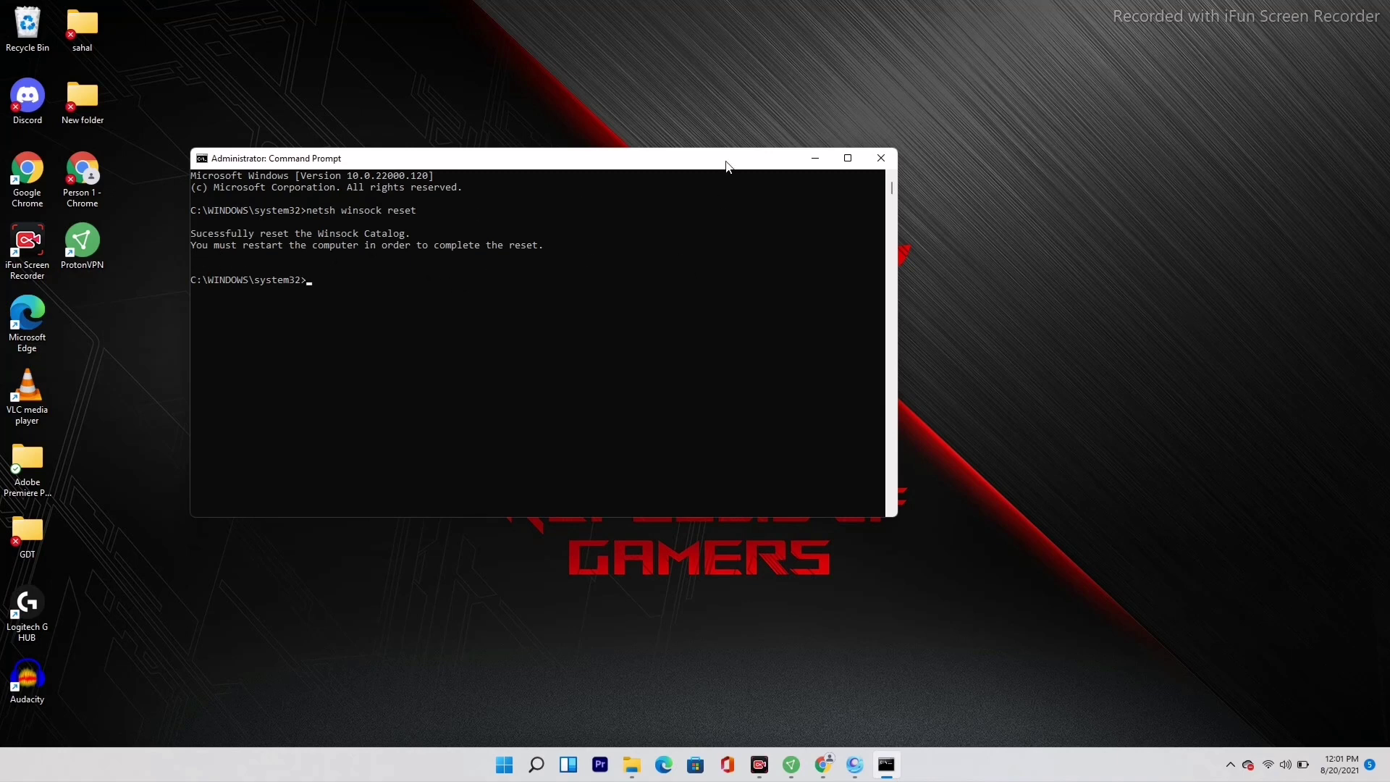
Move the Command Prompt window around, then minimize it to reveal the GameLoop download.
left_click_drag(727, 166, 825, 478)
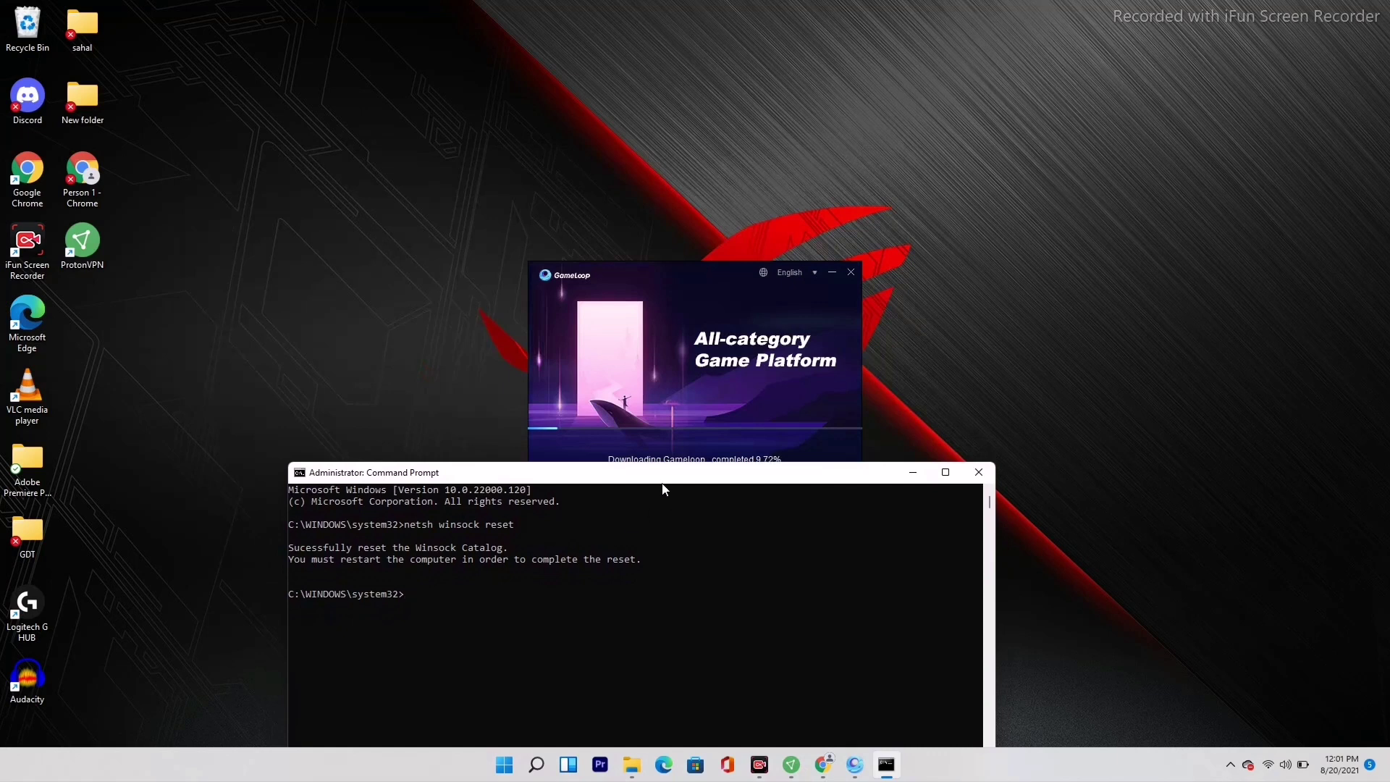
left_click_drag(662, 483, 628, 321)
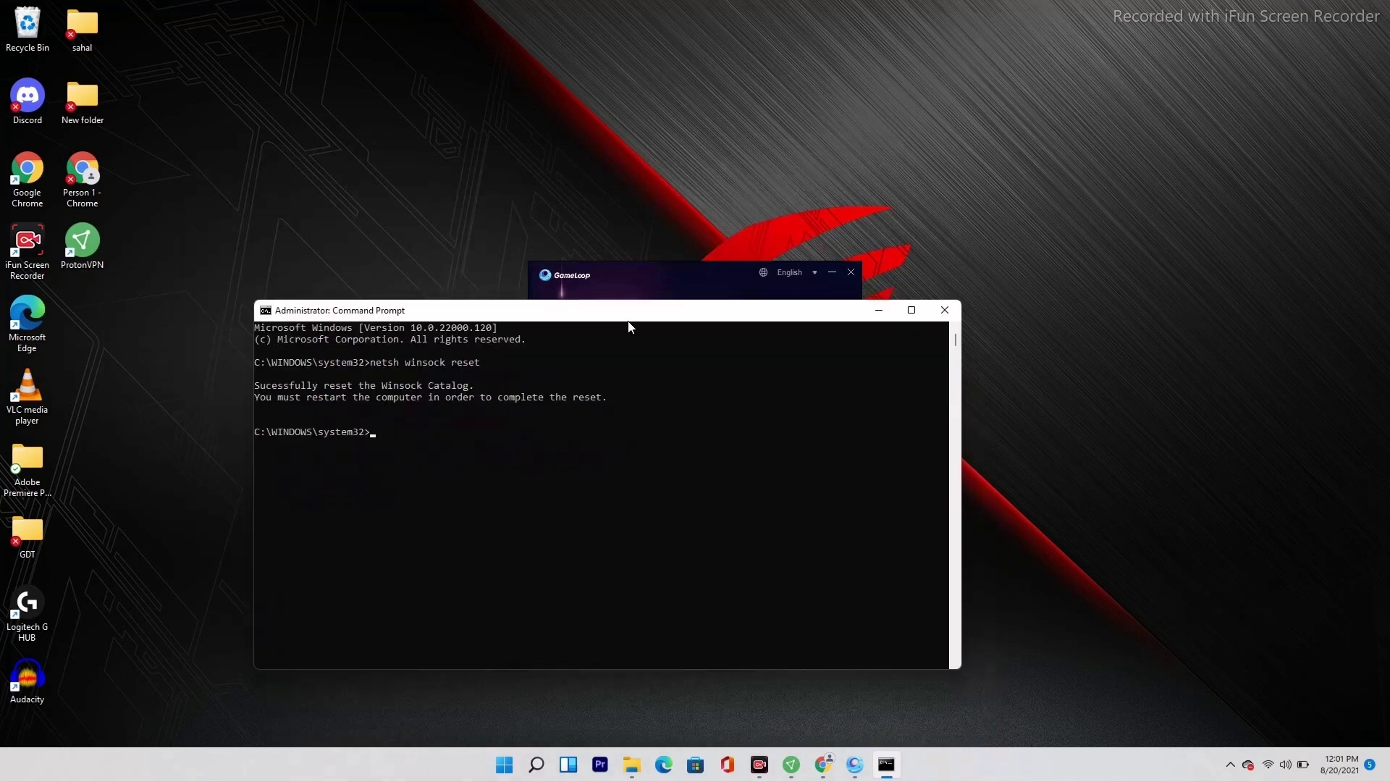
left_click(879, 311)
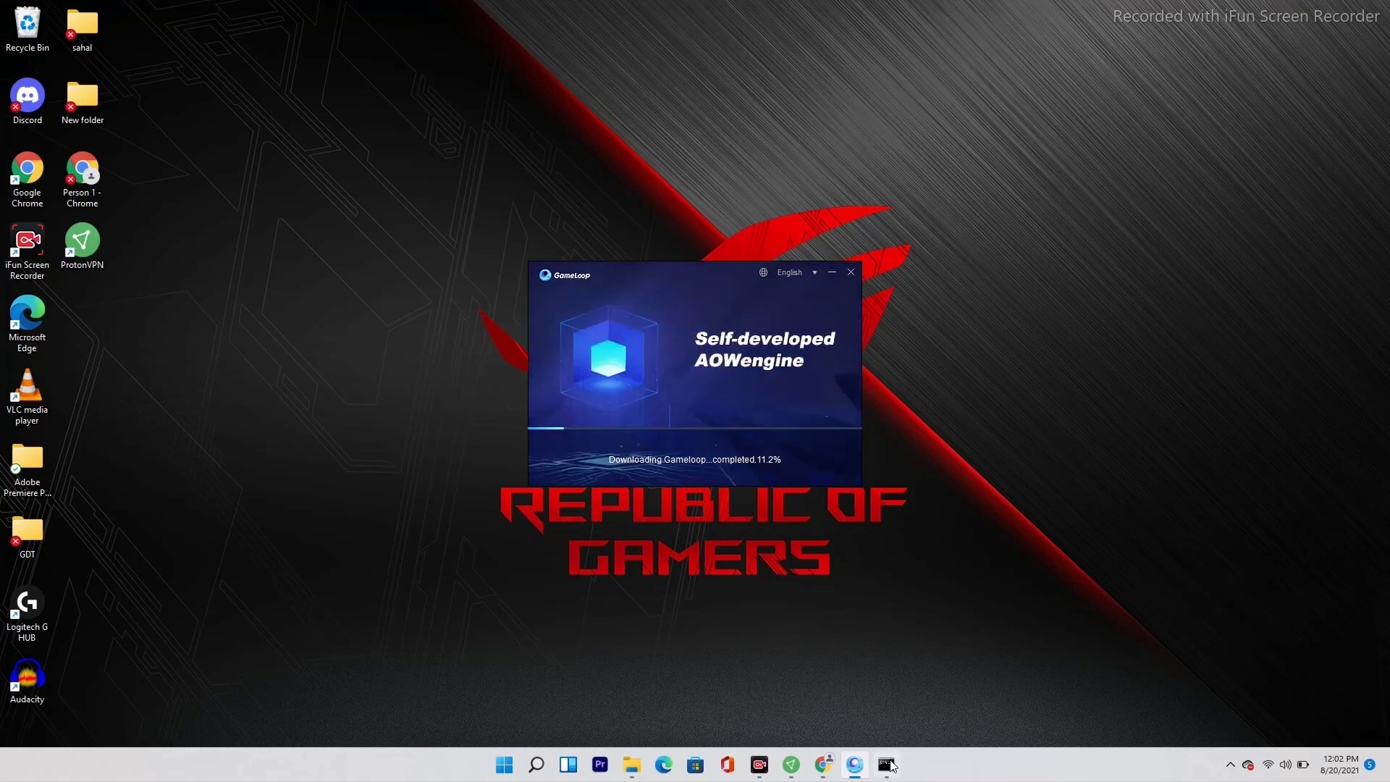
mouse_move(891, 768)
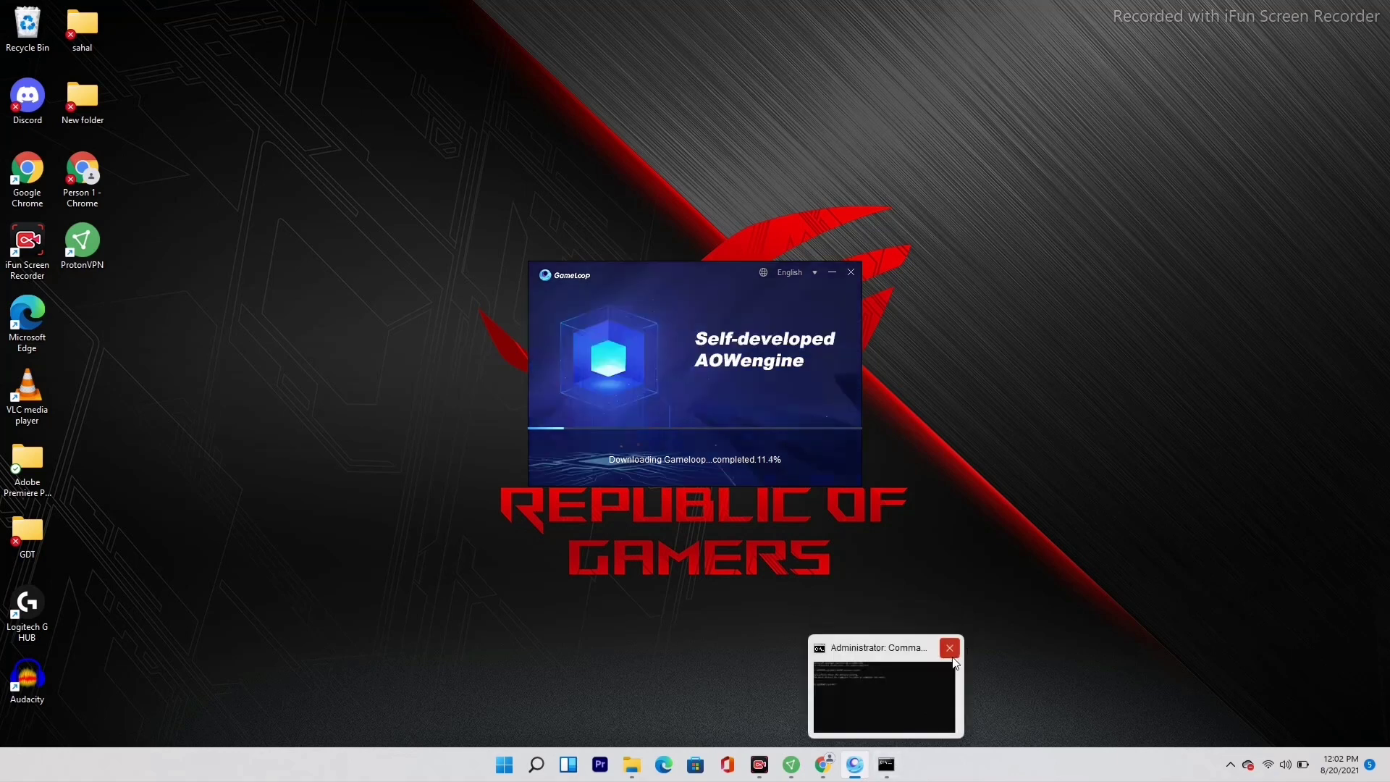
Close Command Prompt and wait for GameLoop to finish installing with Shortcuts checked.
left_click(951, 649)
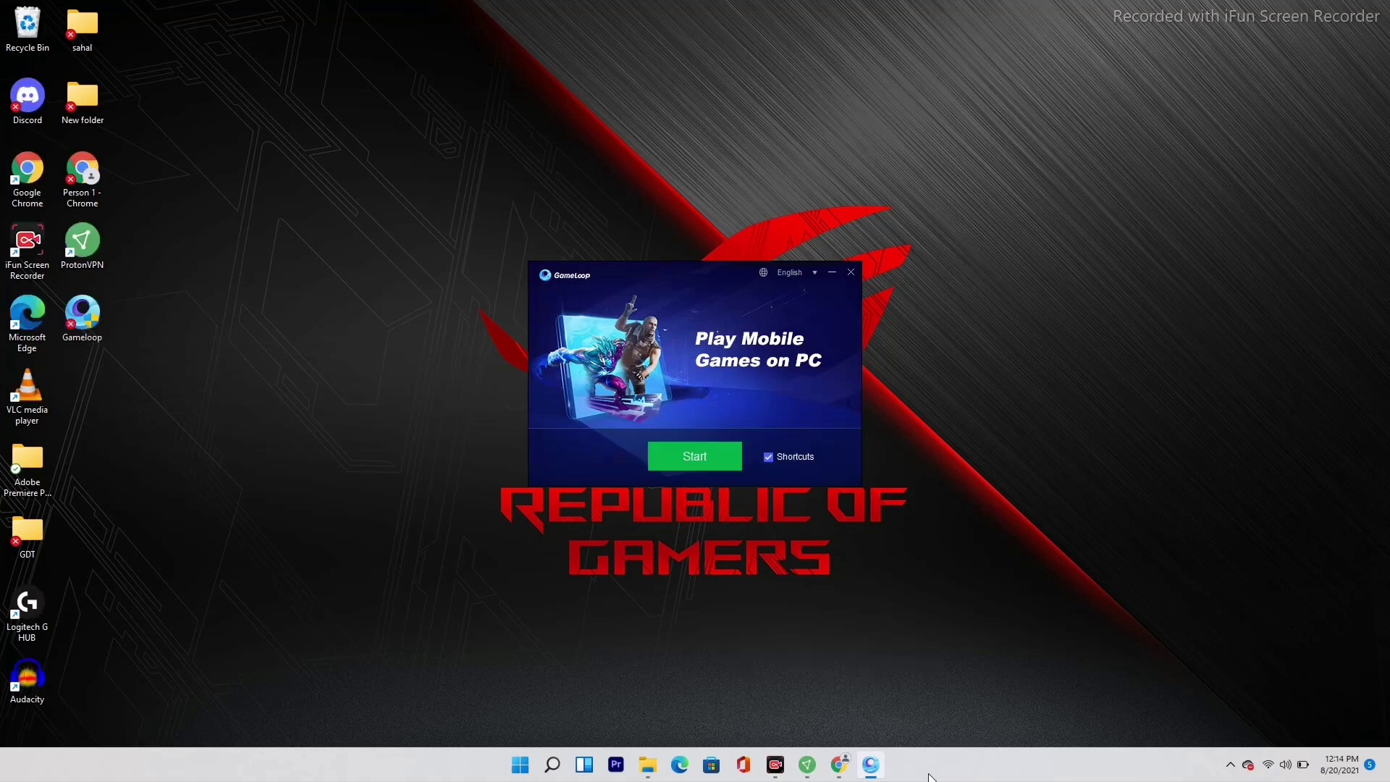
right_click(930, 775)
left_click(982, 700)
mouse_move(554, 768)
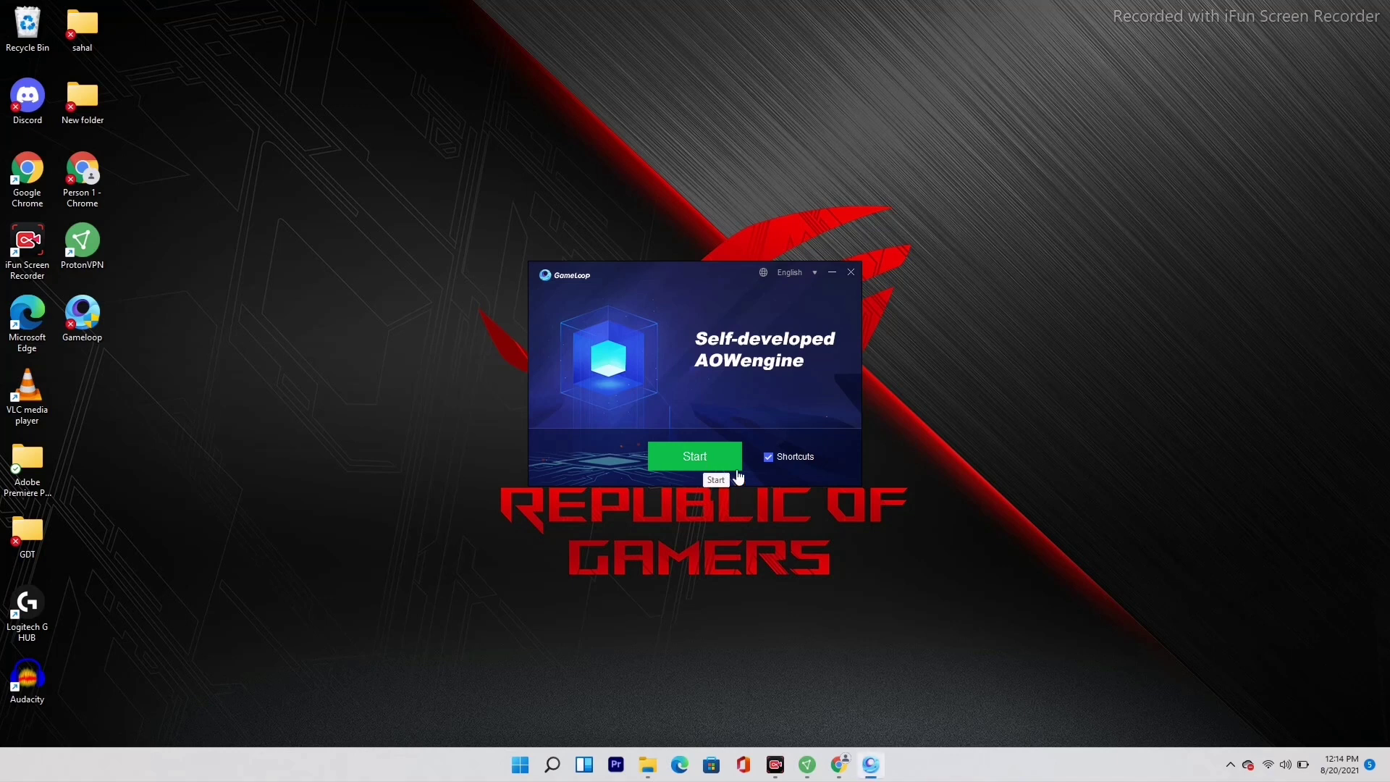
Start GameLoop from the installer and scroll through its Rcmd home page.
left_click(695, 461)
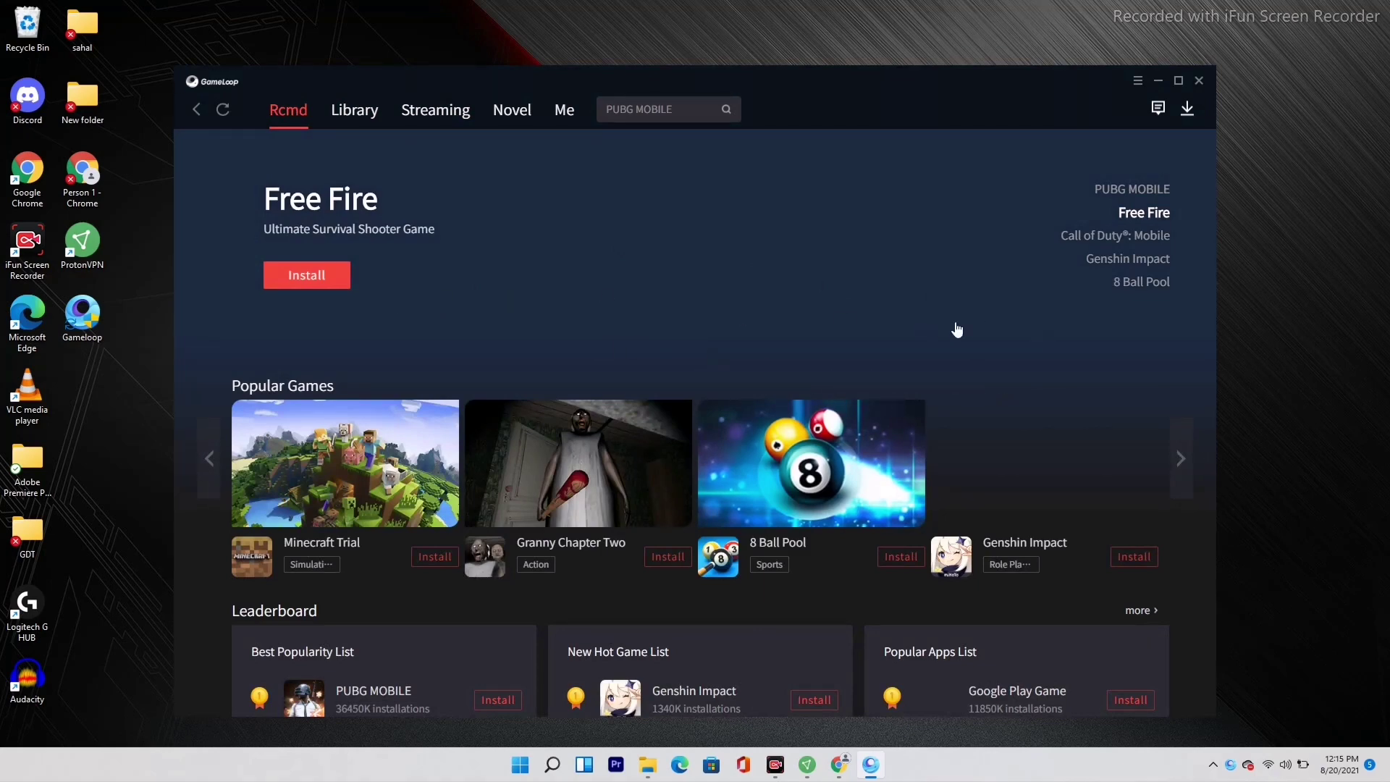
scroll(1035, 359, "down", 1)
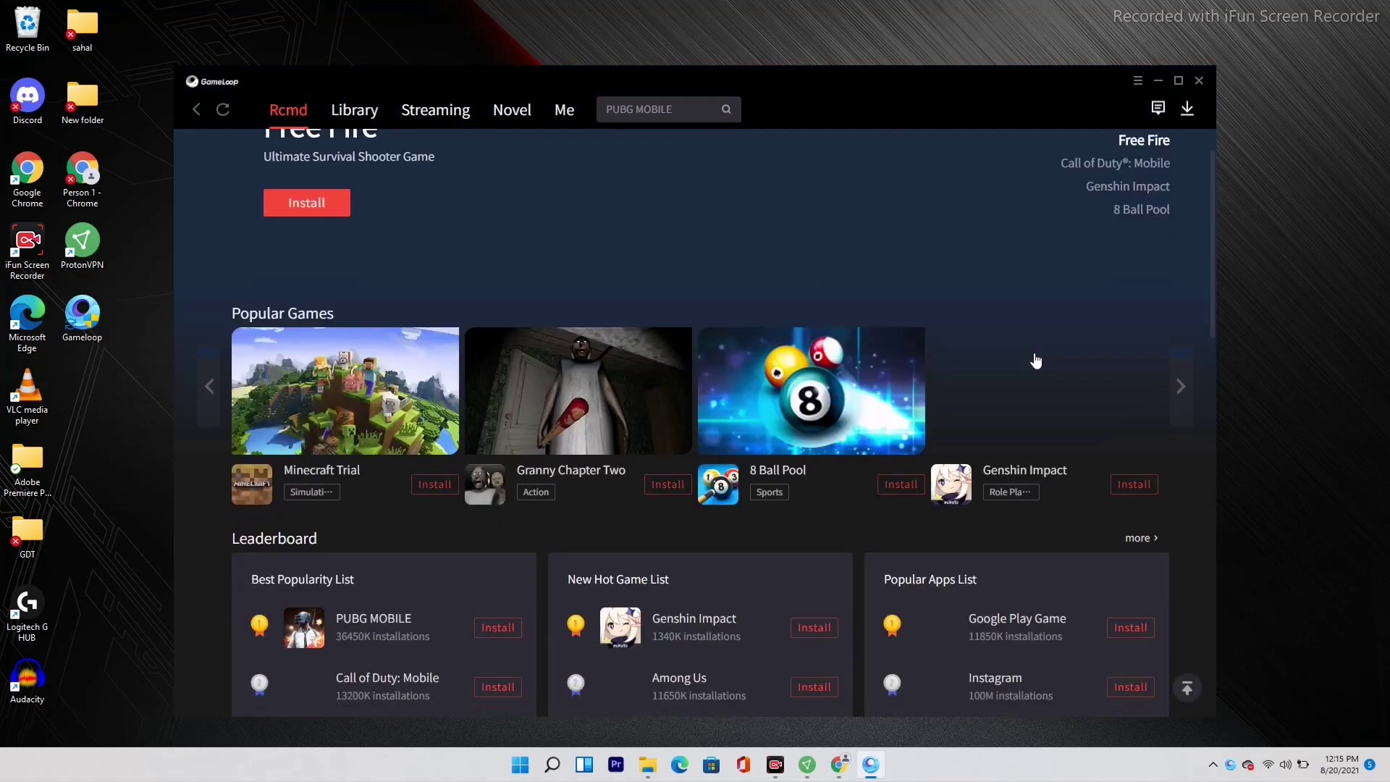
scroll(1036, 360, "down", 1)
scroll(1033, 362, "up", 2)
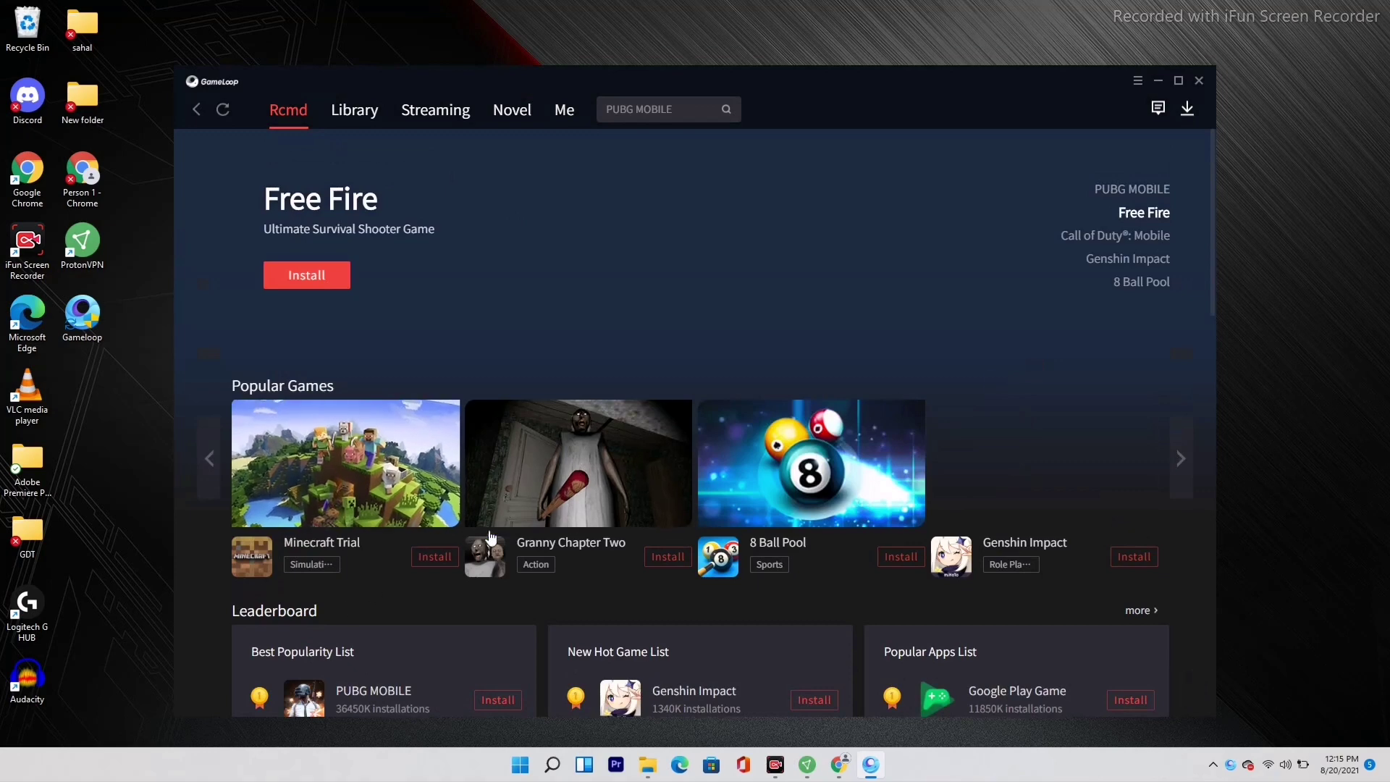
Page the Popular Games carousel forward and back to the first page.
left_click(1181, 463)
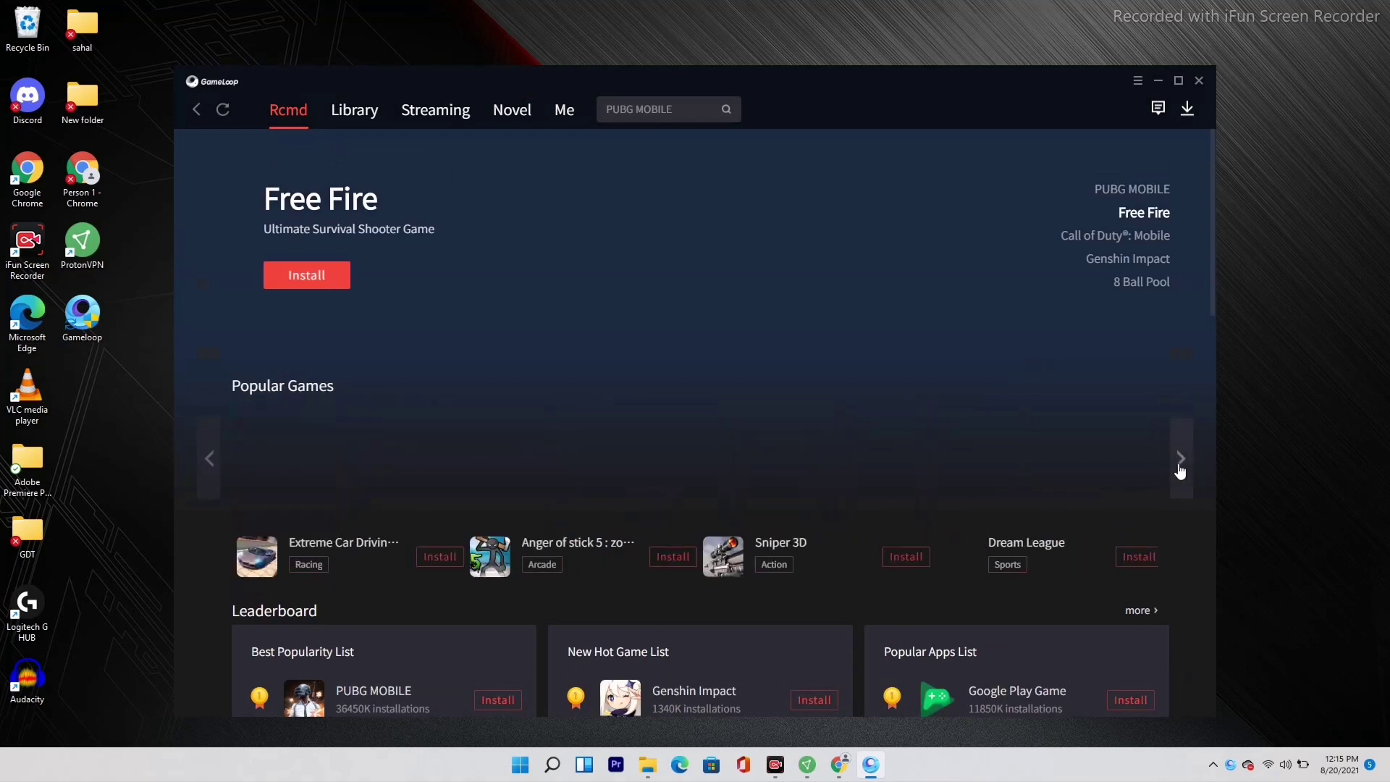
left_click(214, 478)
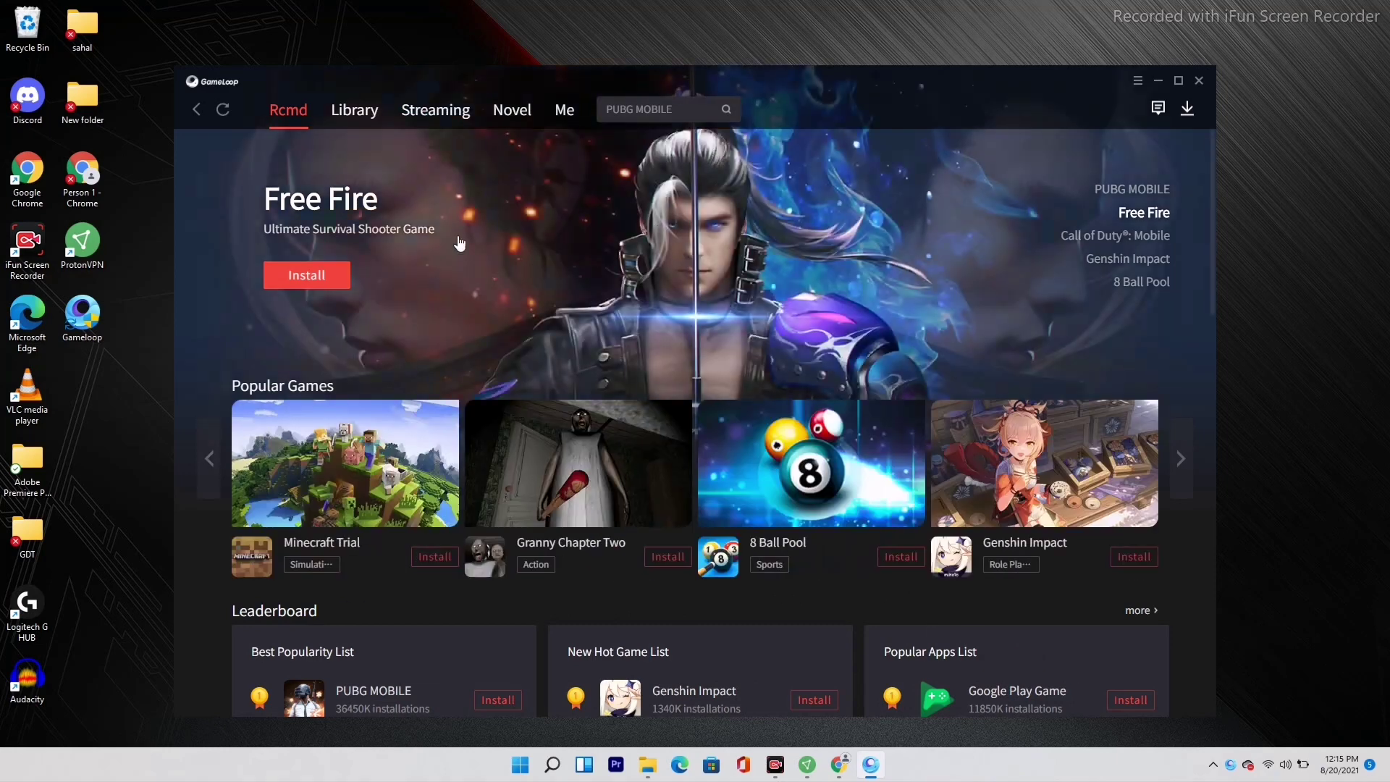
scroll(885, 432, "down", 3)
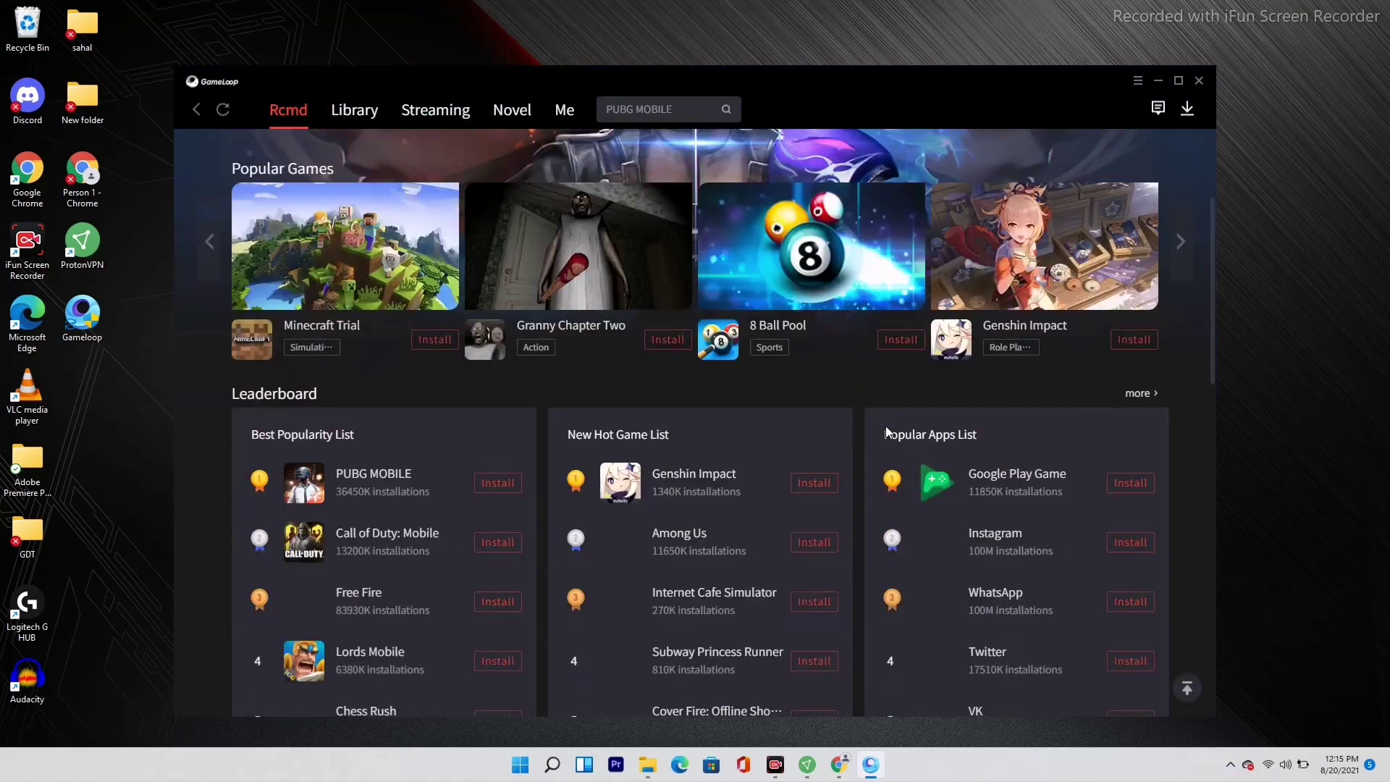
scroll(885, 426, "up", 5)
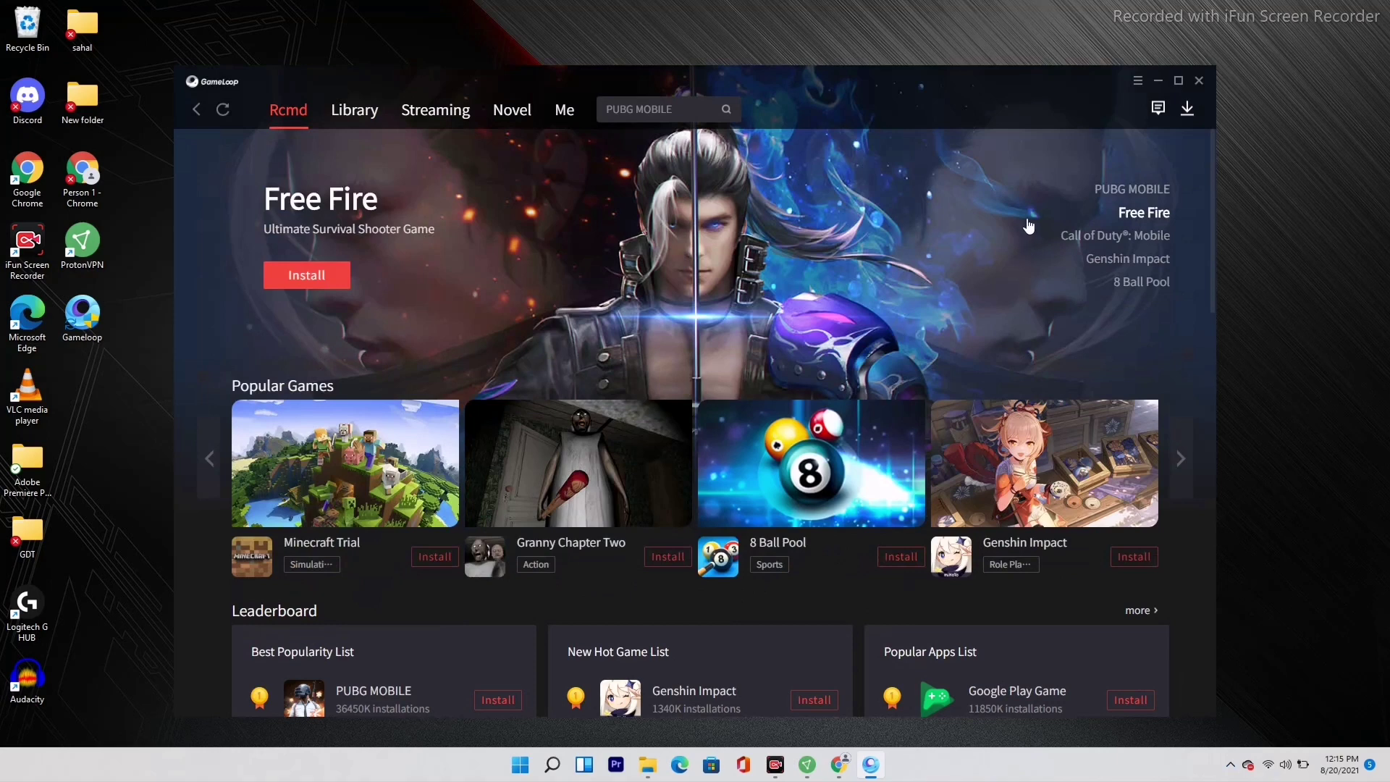
Uncheck 'Auto run at startup' in GameLoop Settings, dismiss the Engine notice, and save.
left_click(1138, 86)
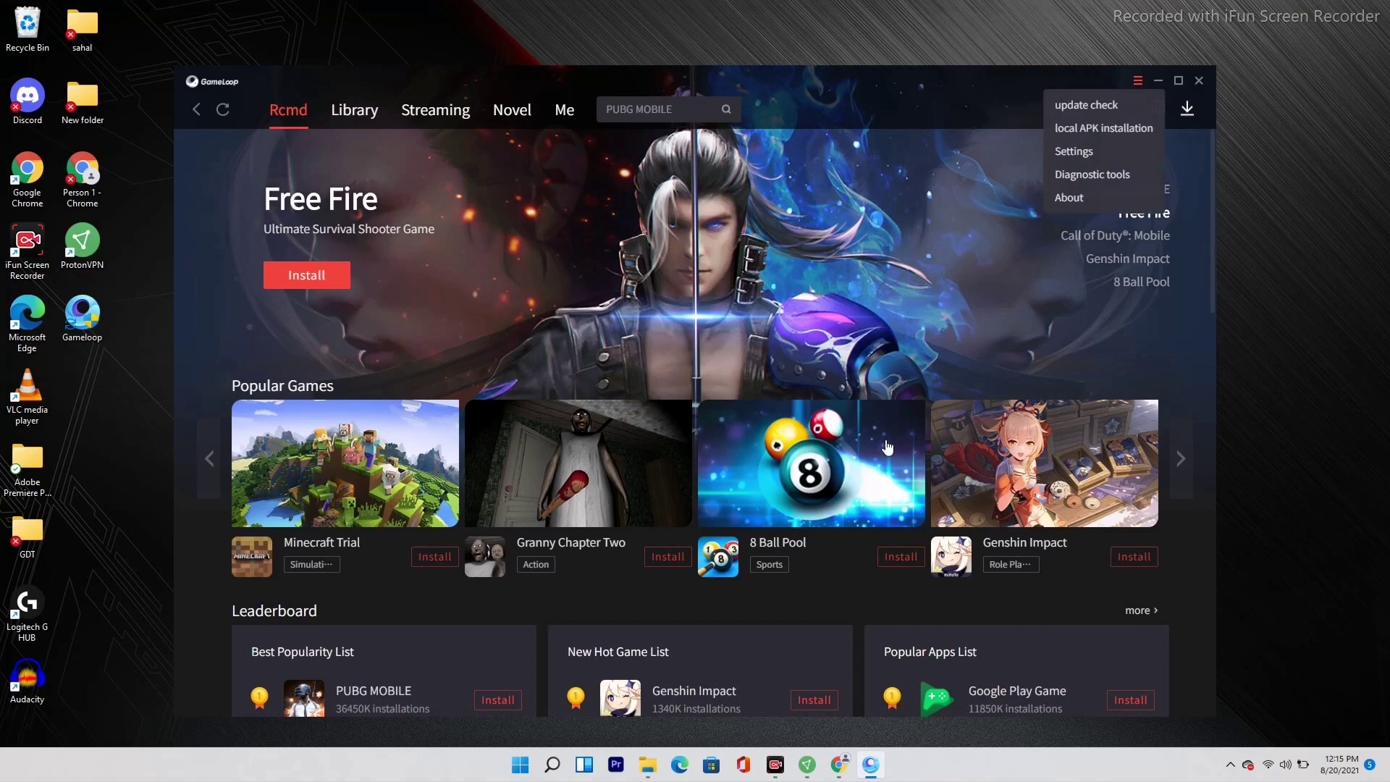
left_click(1073, 151)
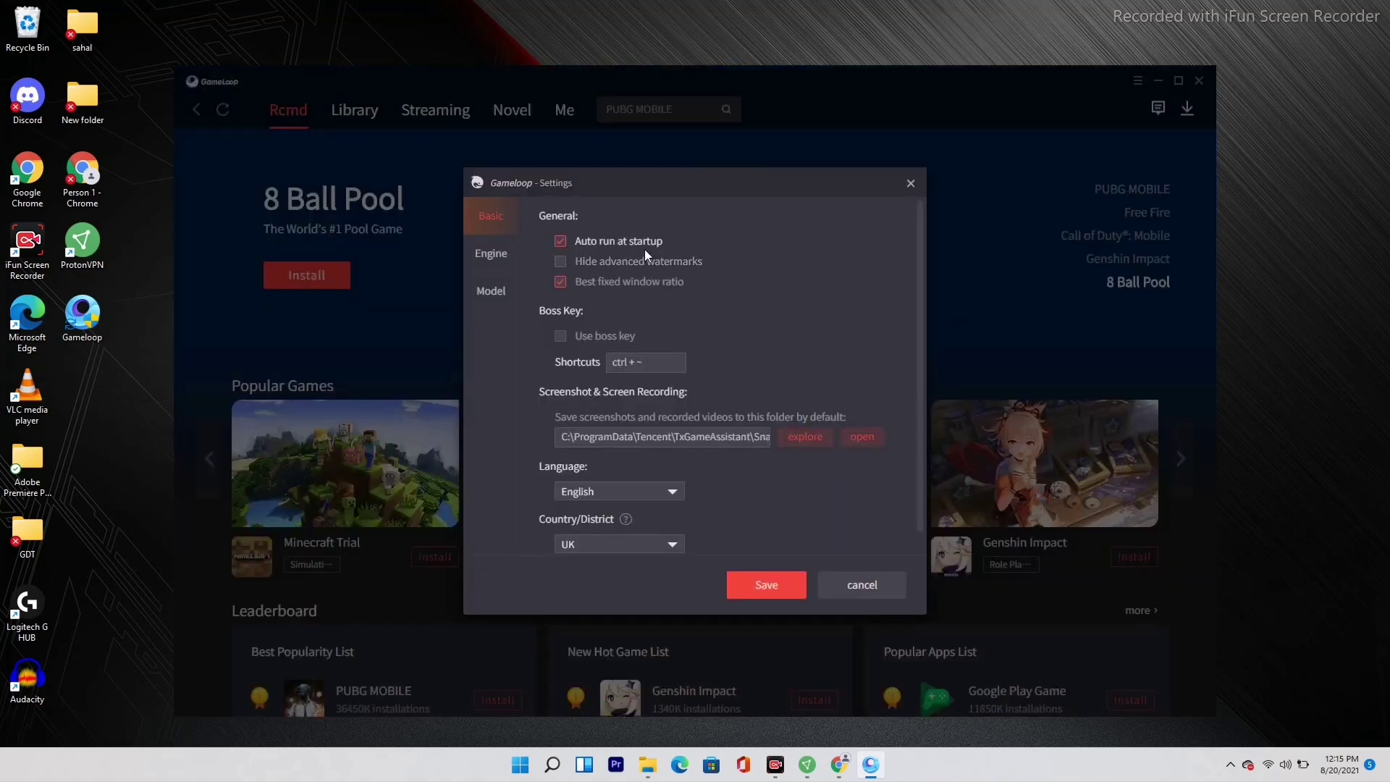
left_click(560, 241)
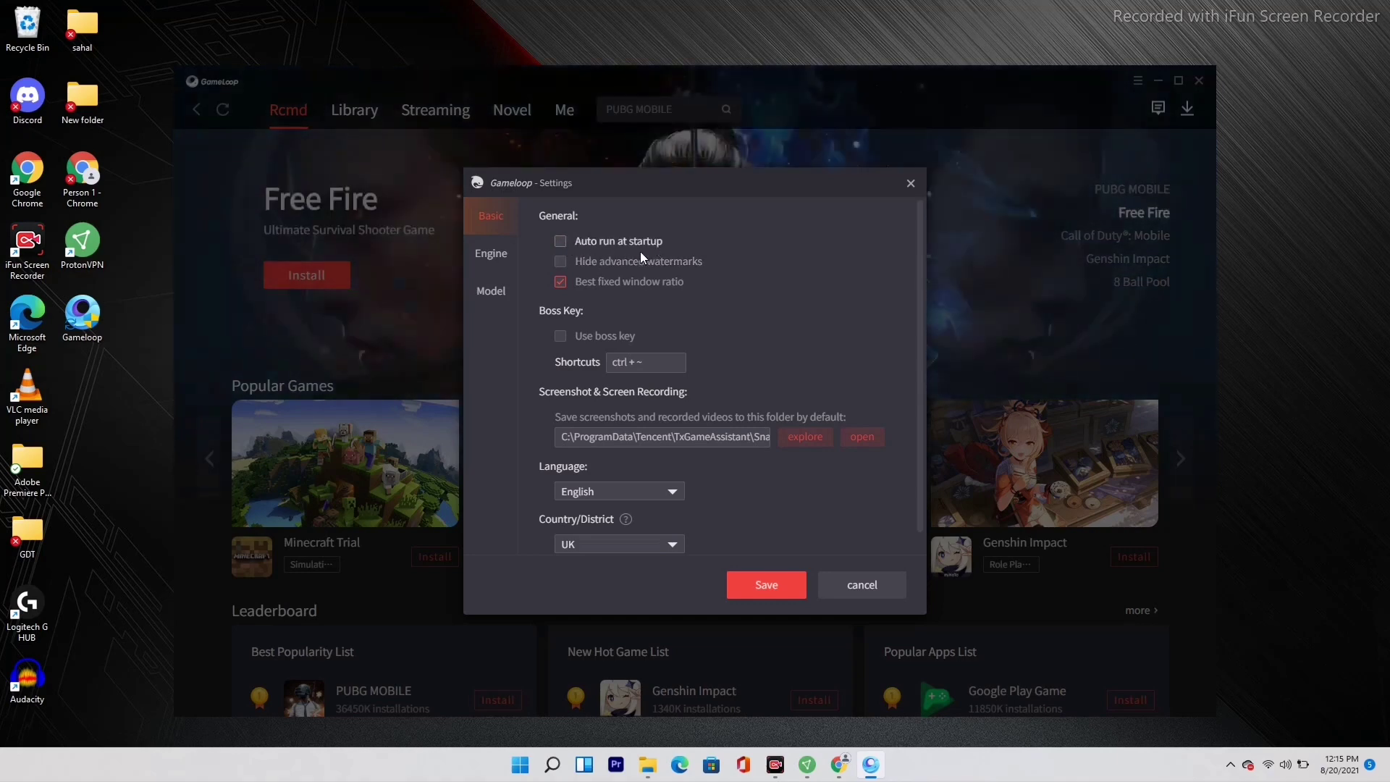
left_click(487, 257)
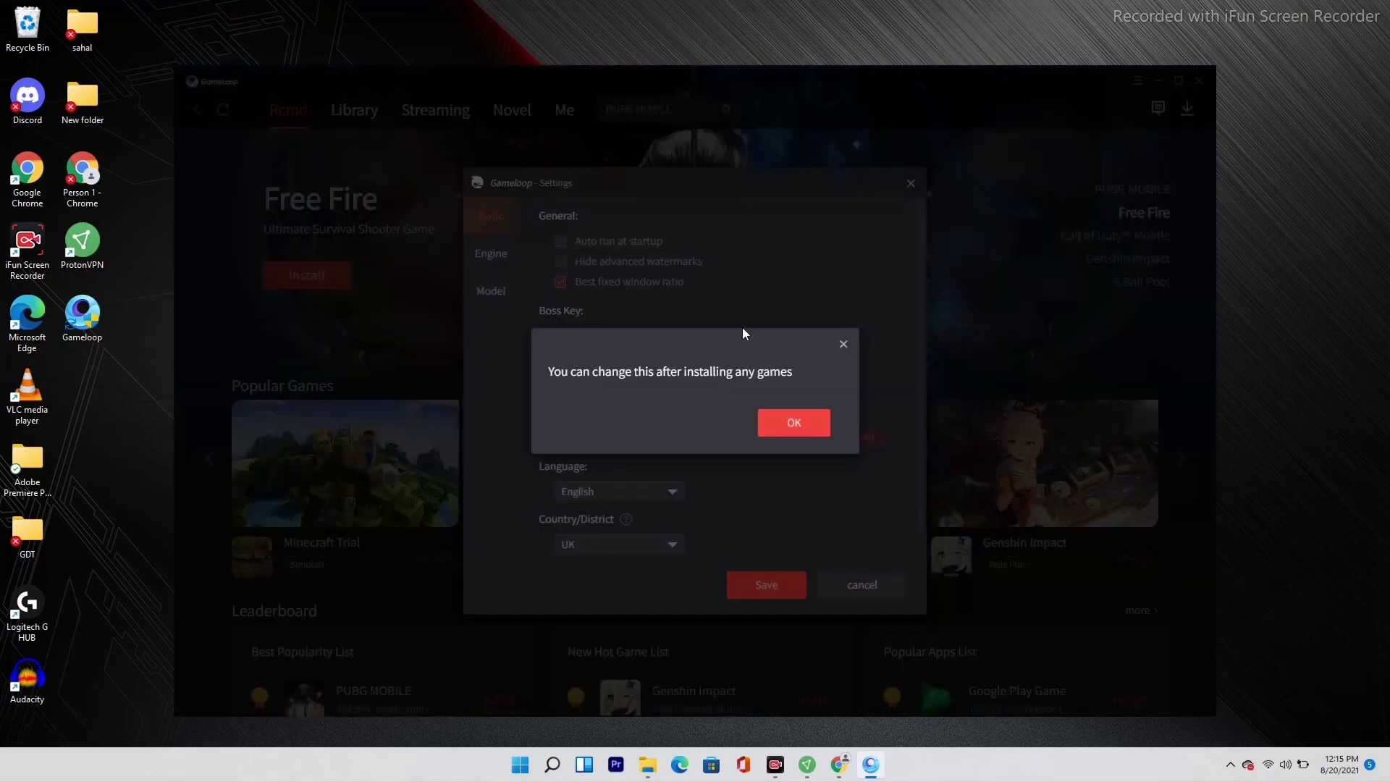
left_click(797, 428)
left_click(769, 583)
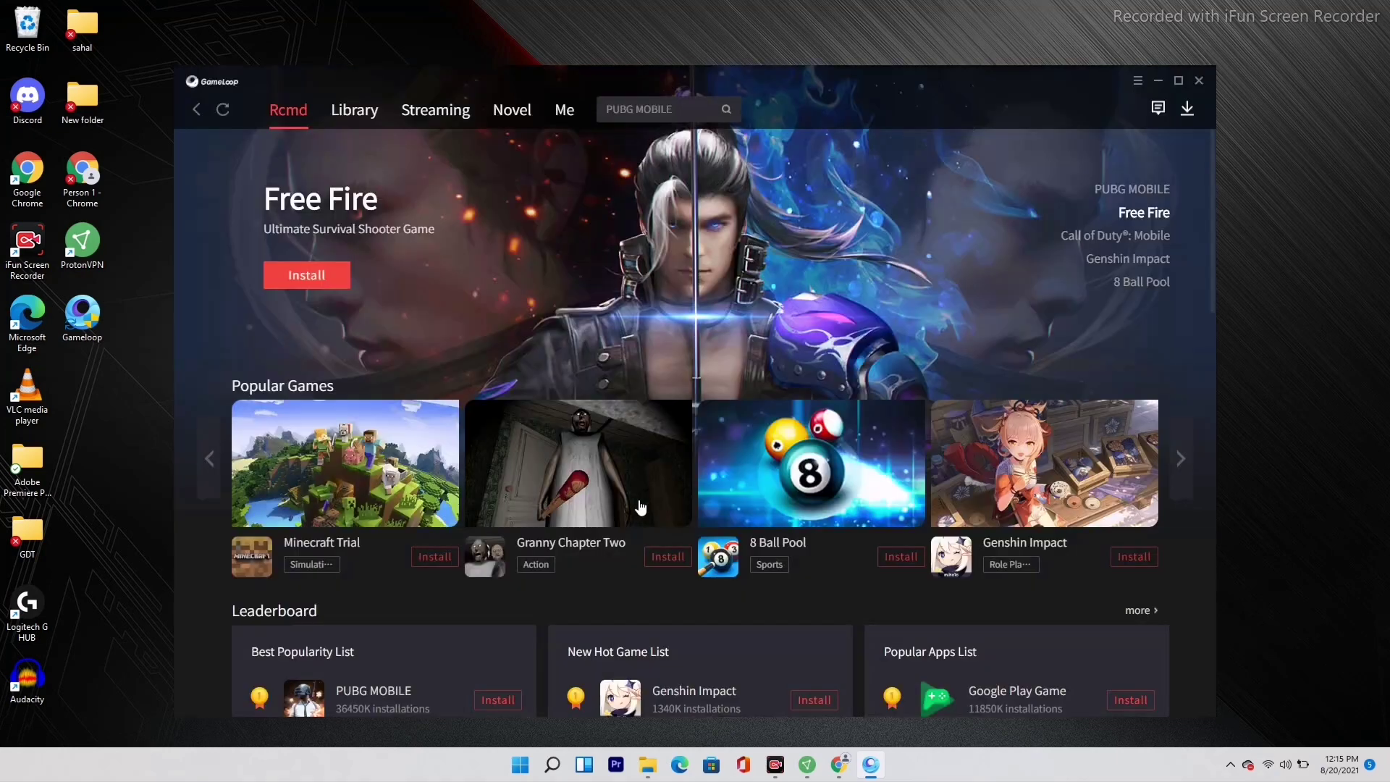
Reopen Settings to verify 'Auto run at startup' stays unchecked, then close it unchanged.
left_click(1137, 82)
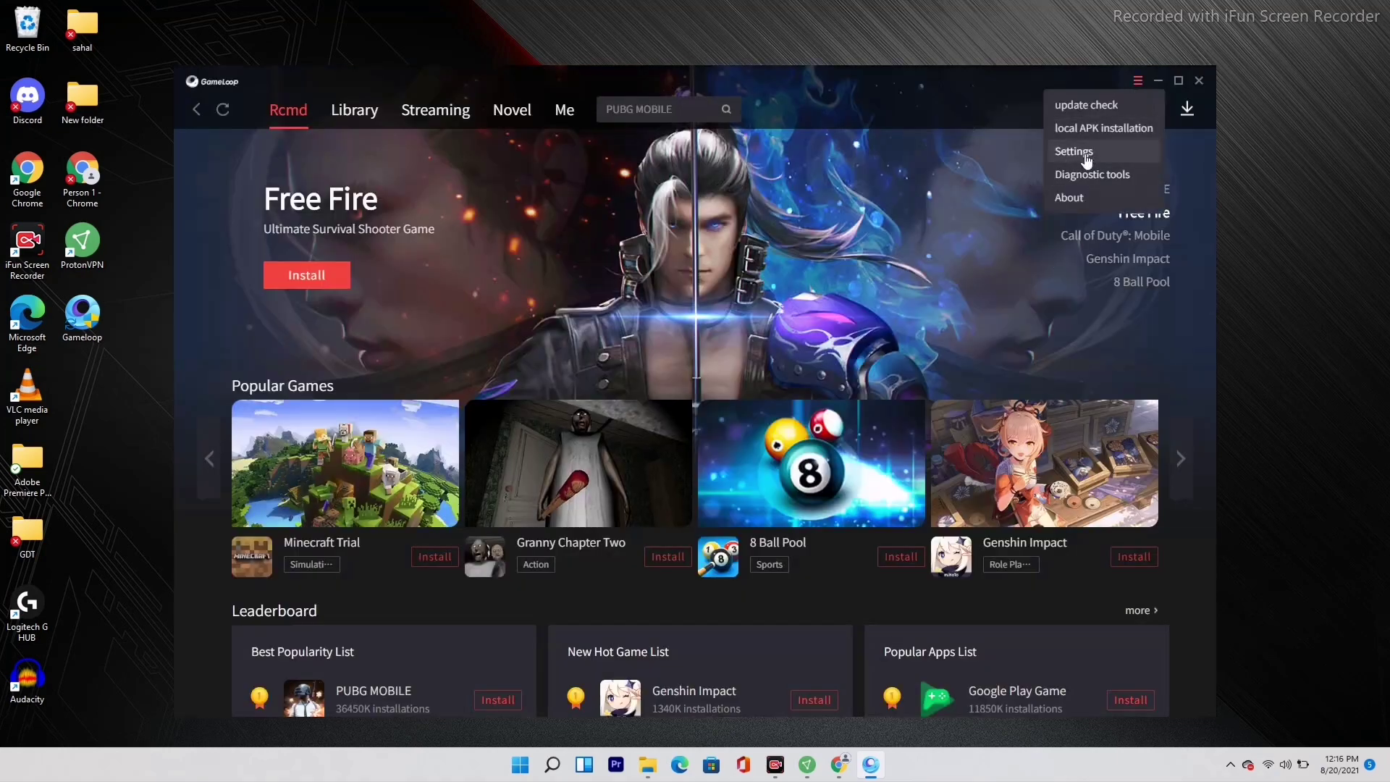
left_click(1079, 148)
left_click(499, 268)
left_click(791, 422)
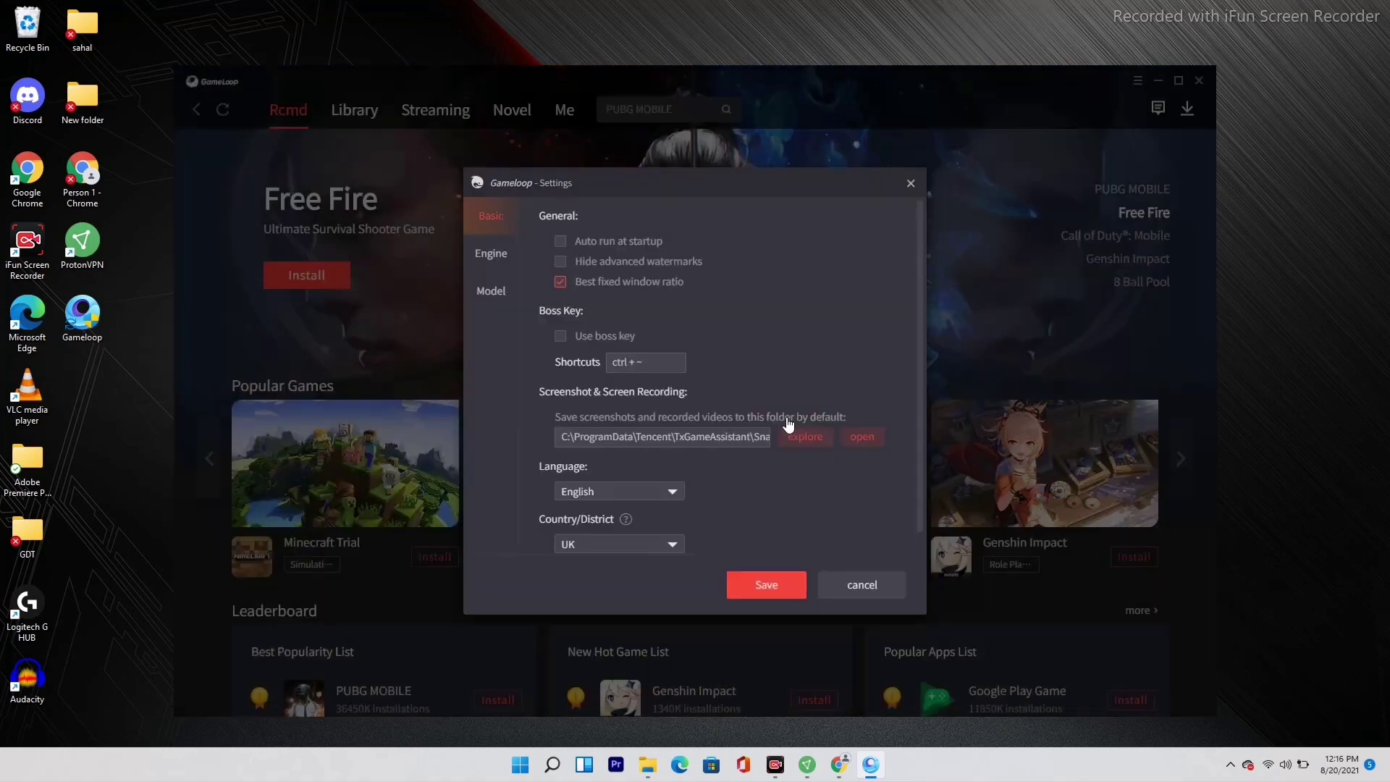
left_click(512, 261)
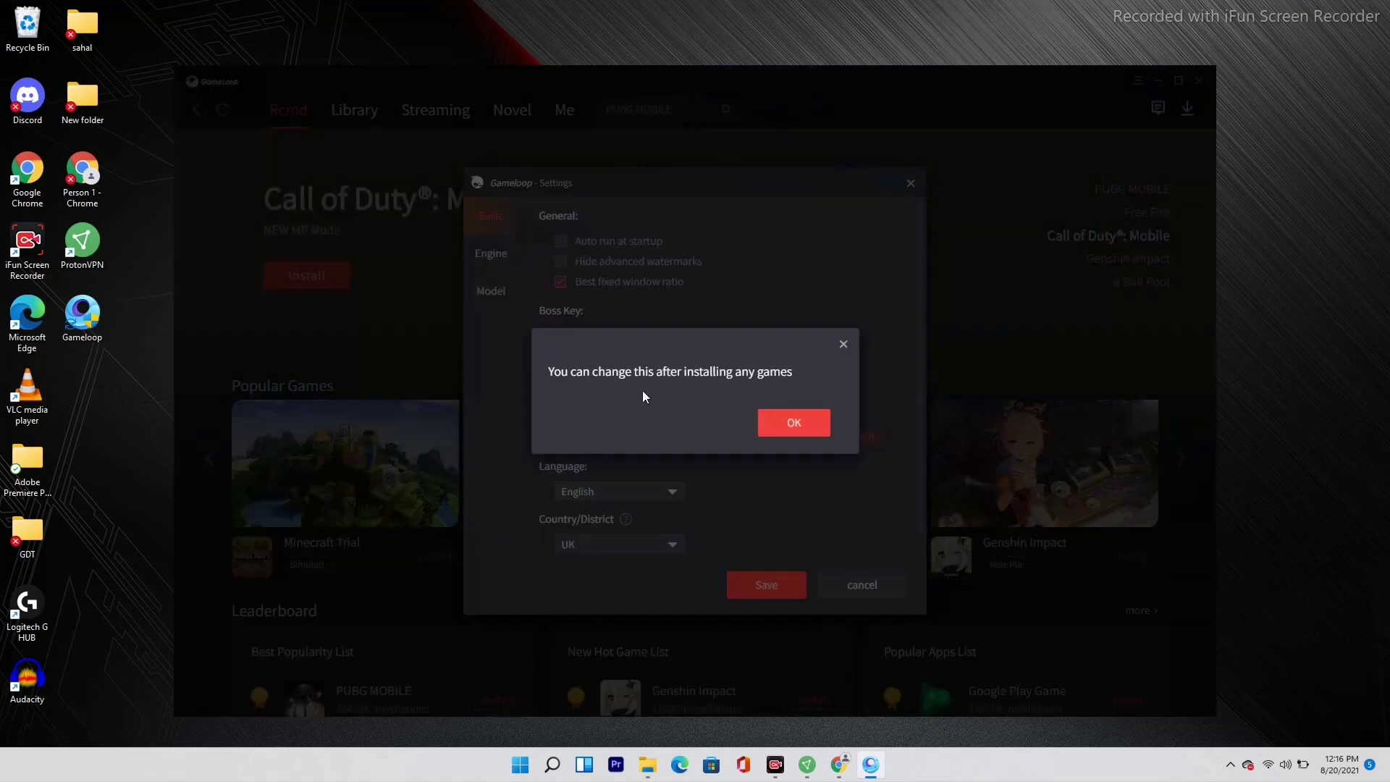
left_click(807, 433)
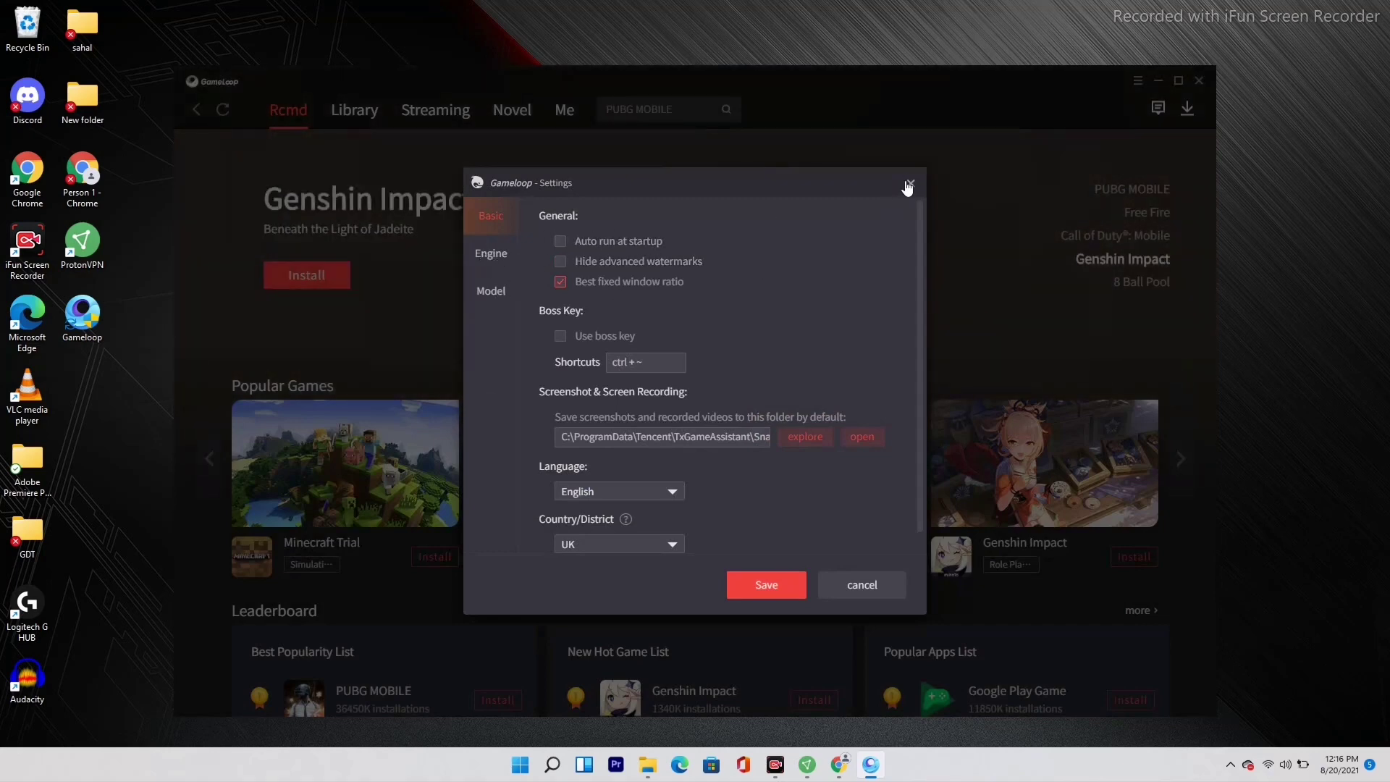
left_click(909, 185)
scroll(646, 371, "down", 6)
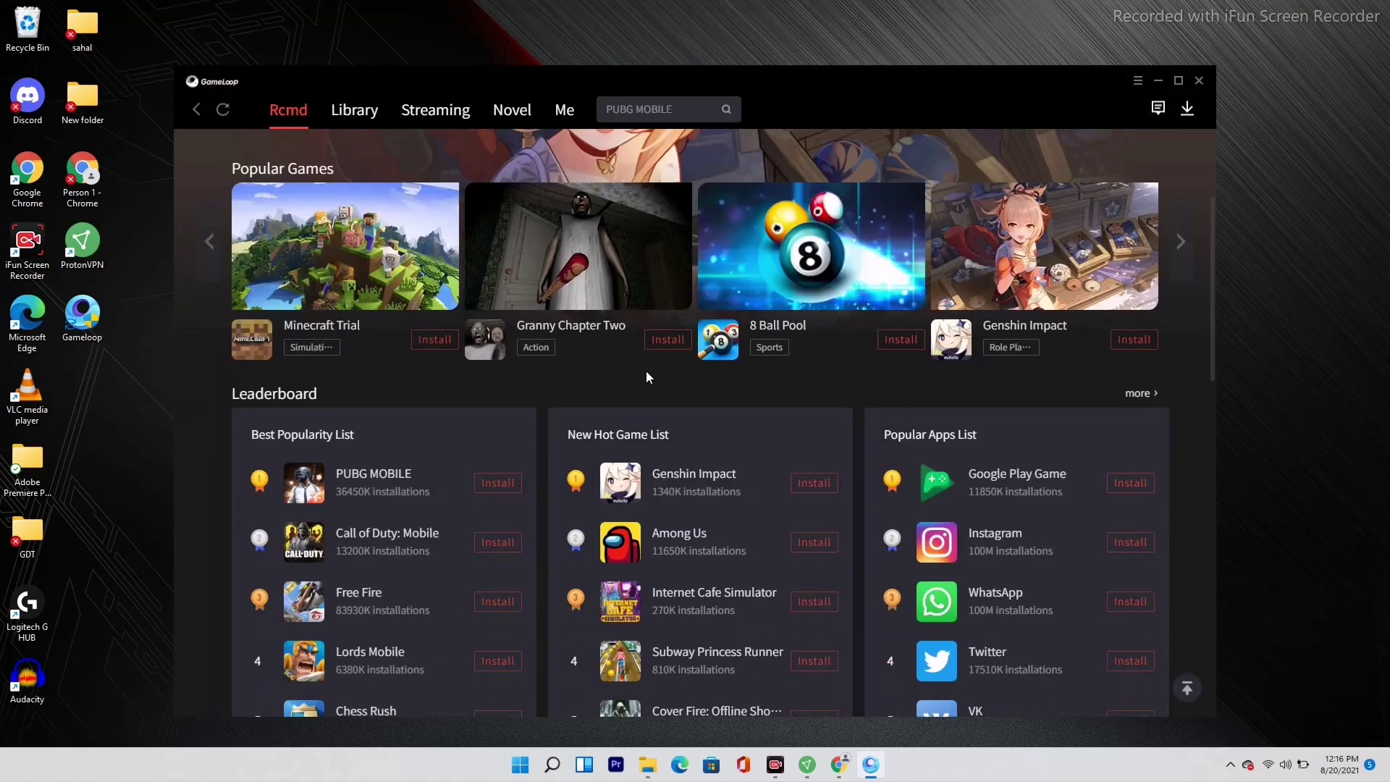
scroll(921, 438, "up", 5)
scroll(921, 438, "up", 1)
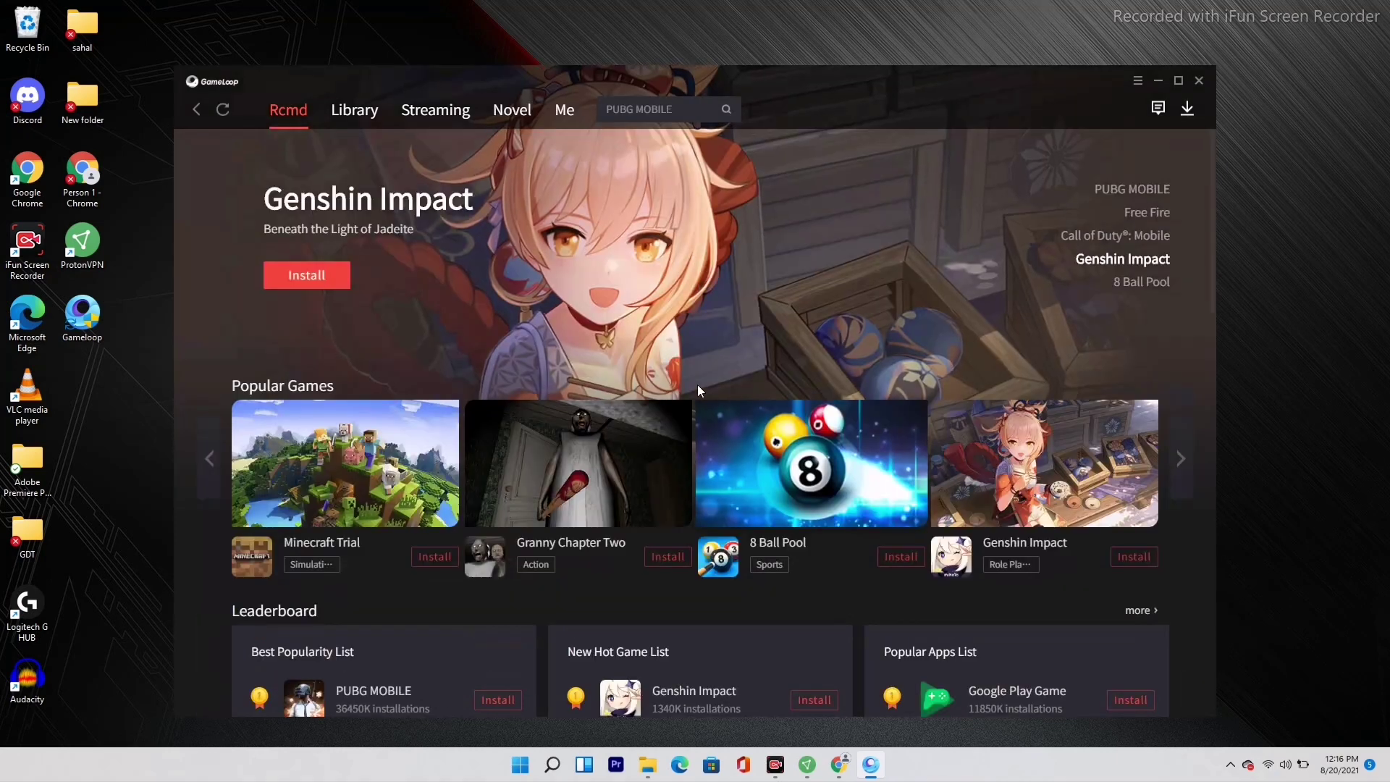